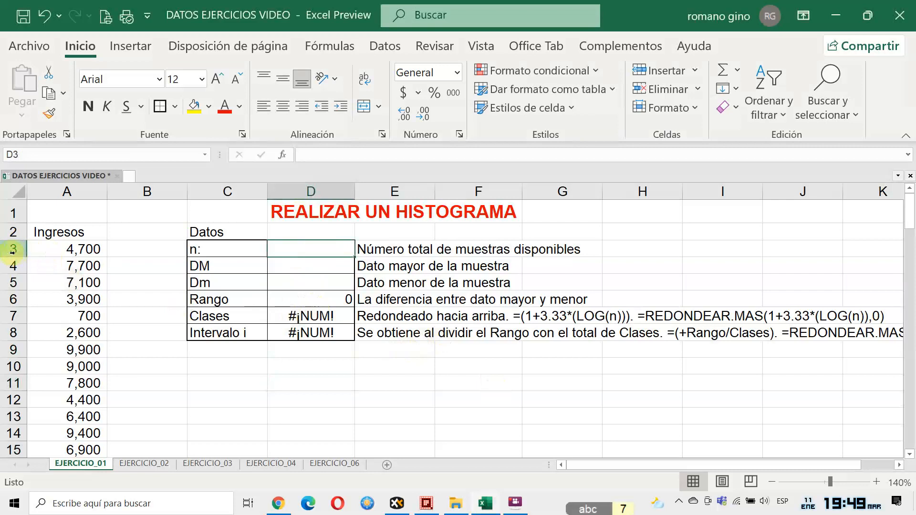
Step: Check how many rows the Ingresos data covers and enter 50 as the sample count n in D3
click(46, 250)
click(58, 267)
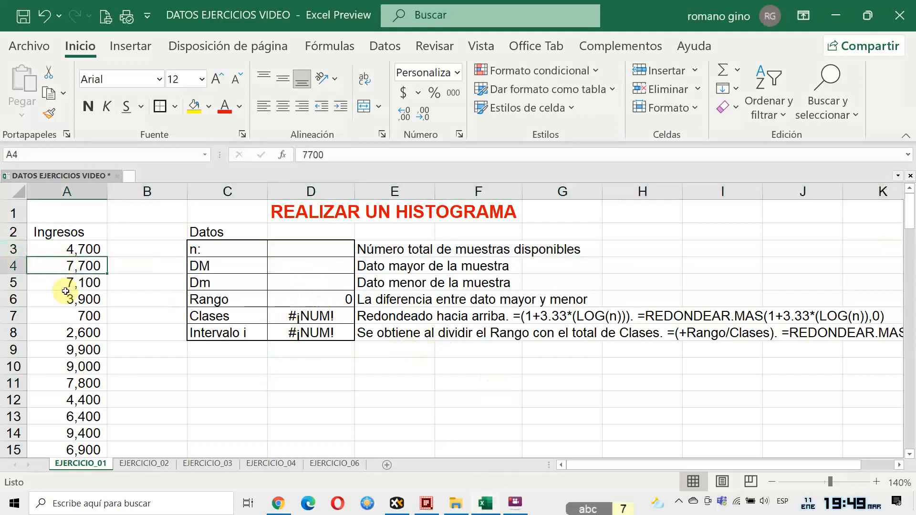
scroll(62, 282, down, 13)
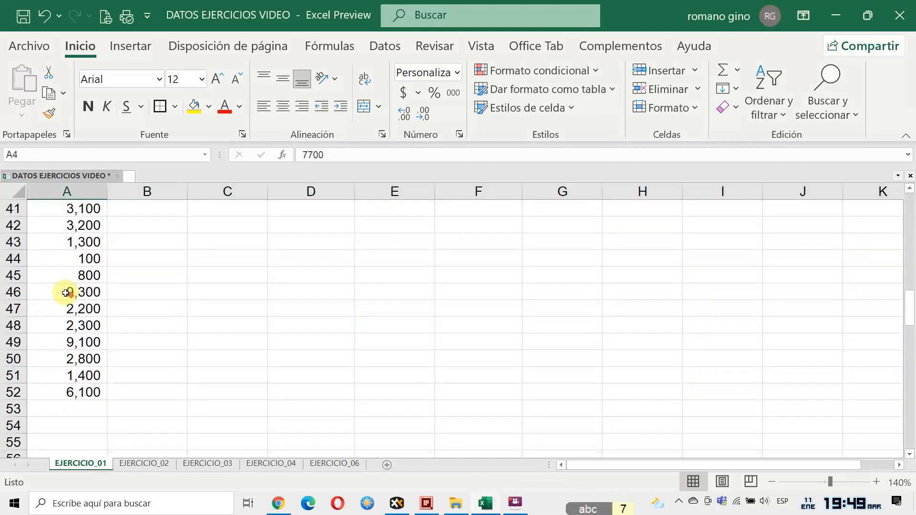
click(19, 393)
scroll(106, 378, up, 13)
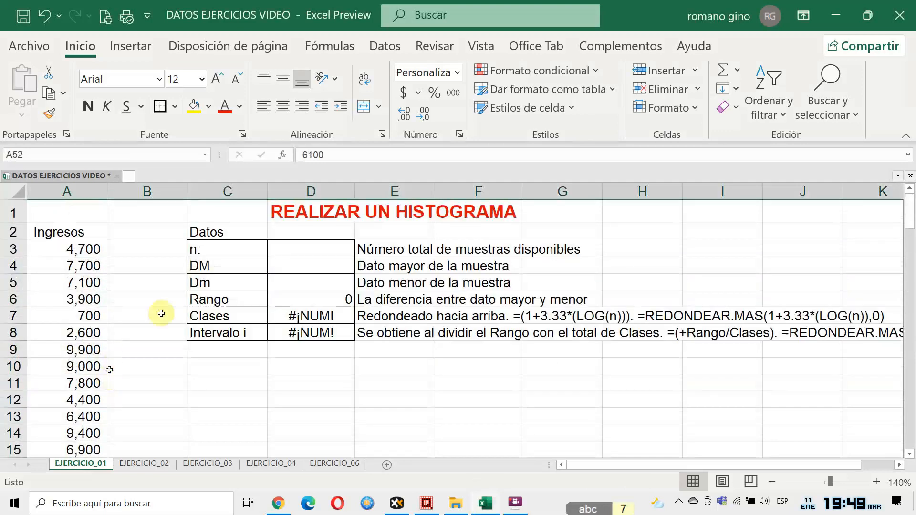
click(303, 248)
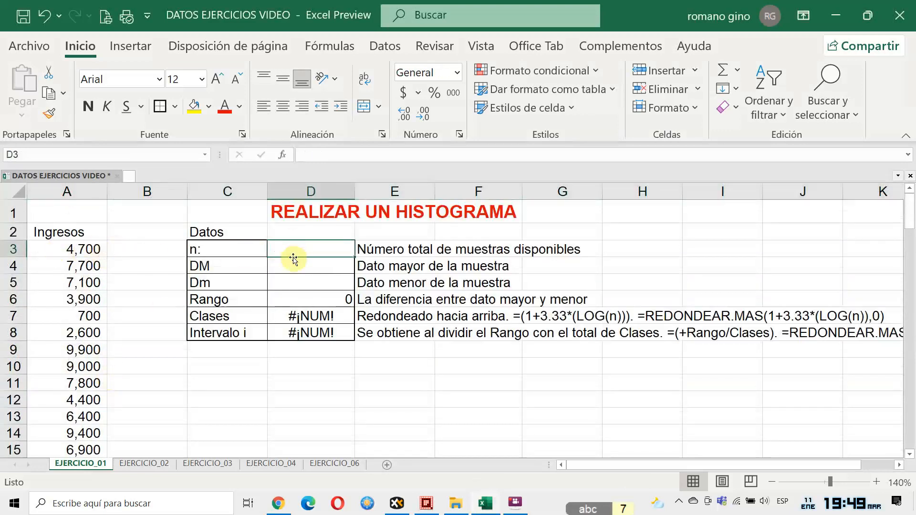
text(50)
key(Return)
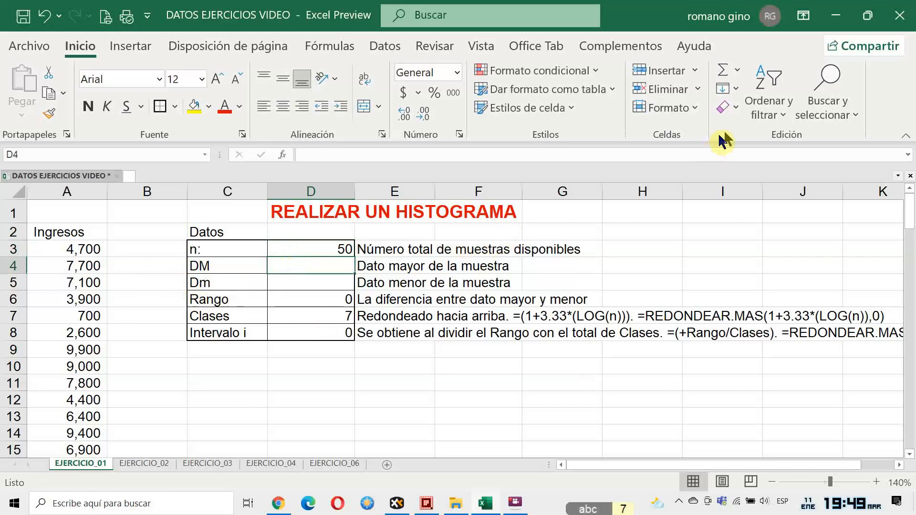
Step: Sort the Ingresos values in column A, without the header, from largest to smallest
click(764, 118)
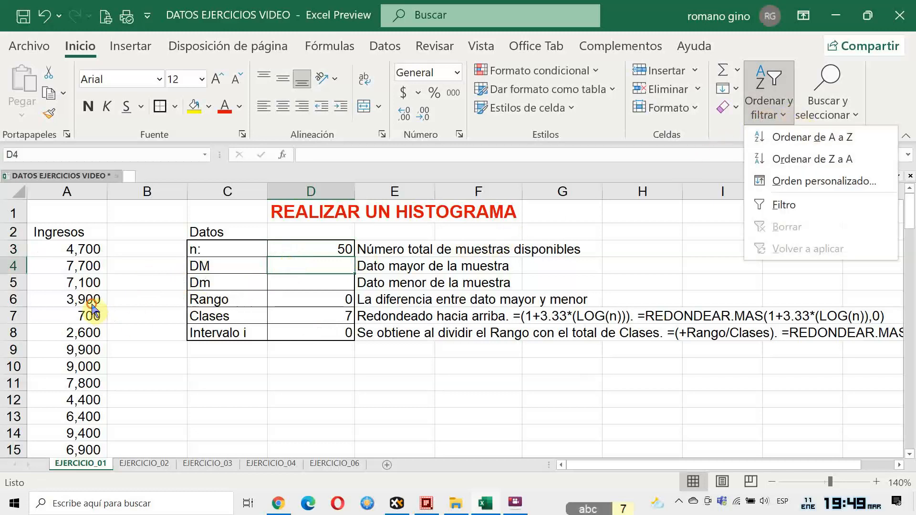
click(88, 266)
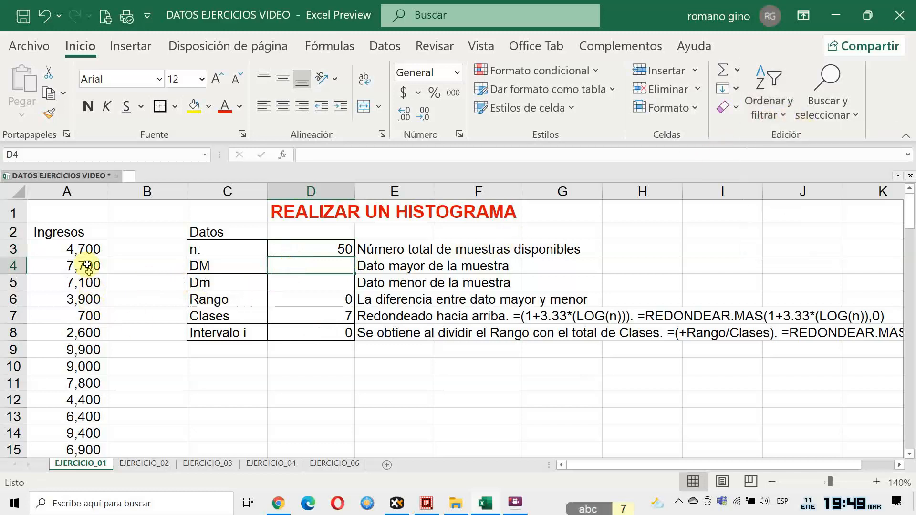
click(69, 192)
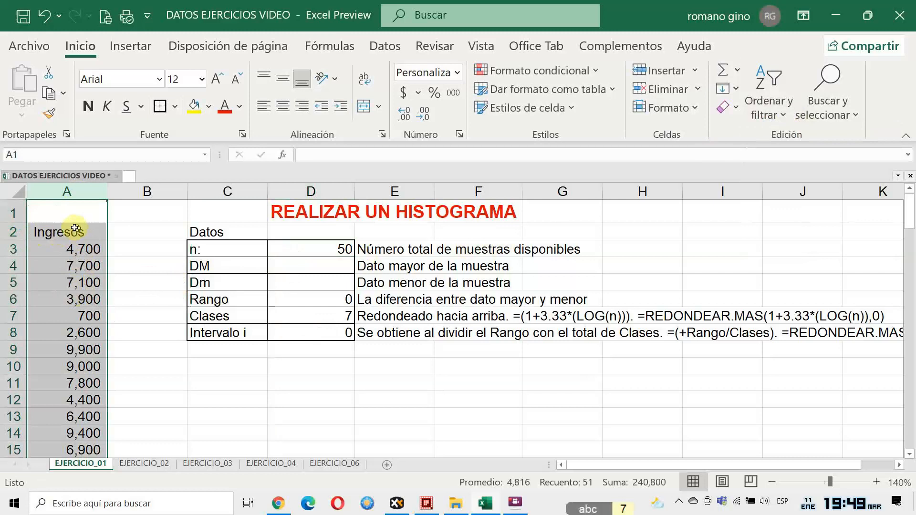
click(75, 233)
drag(84, 249, 89, 440)
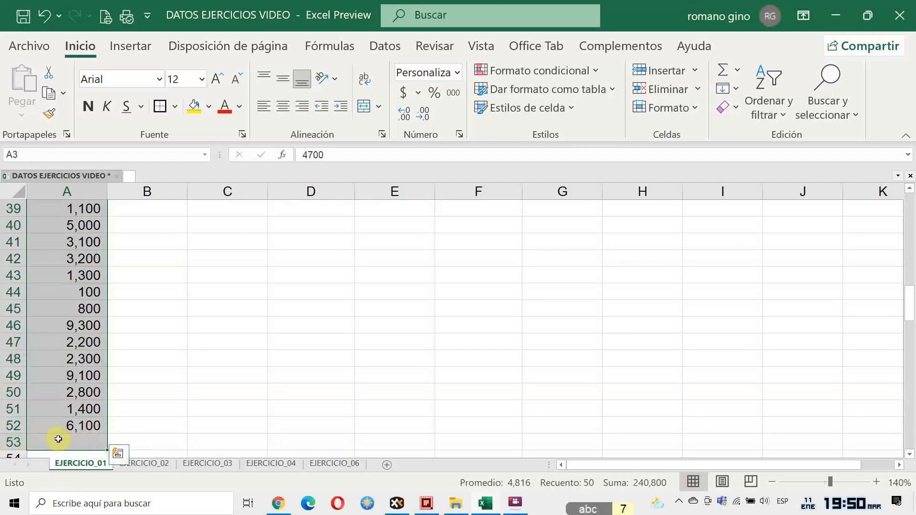
scroll(113, 374, up, 13)
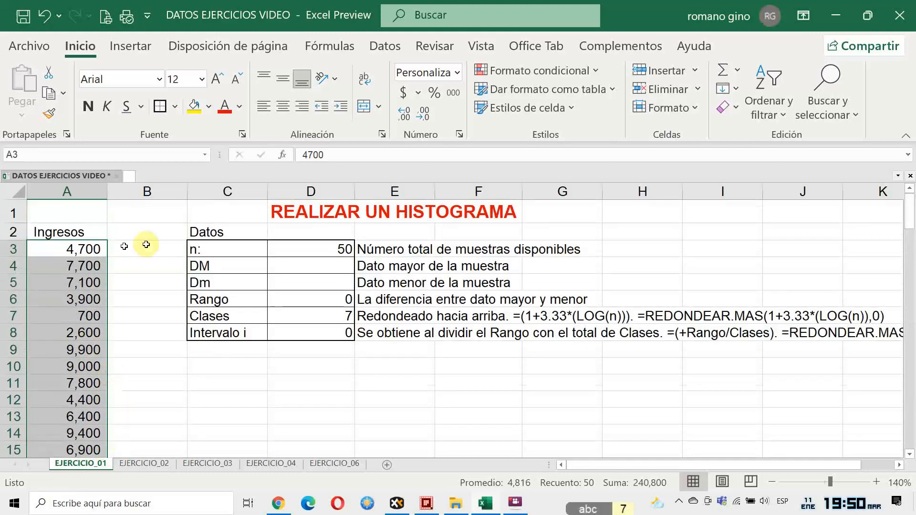
click(770, 117)
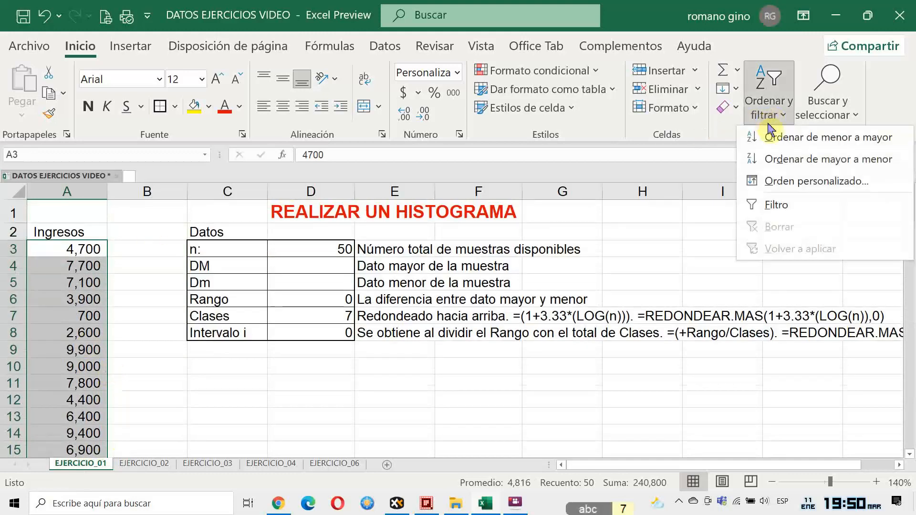
click(777, 160)
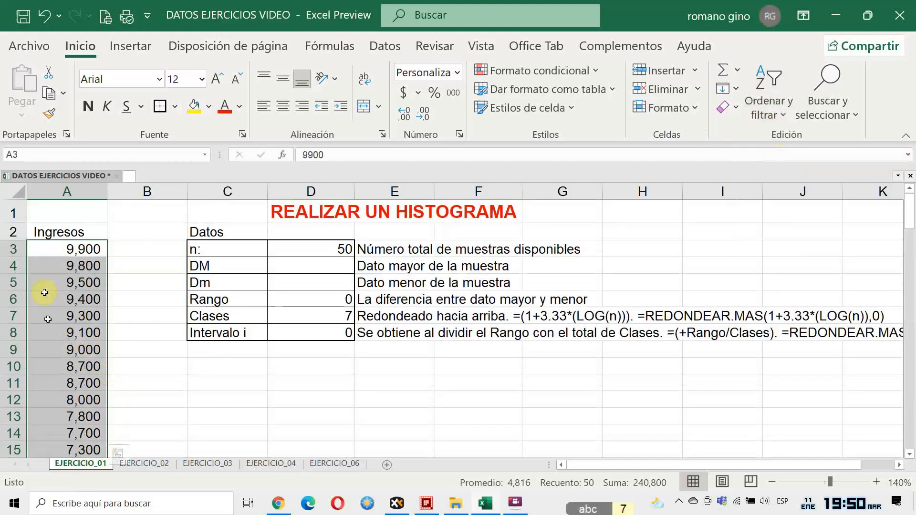
Step: Enter the largest sample value, 9900, for DM in D4 and the smallest, 100, for Dm in D5
click(277, 268)
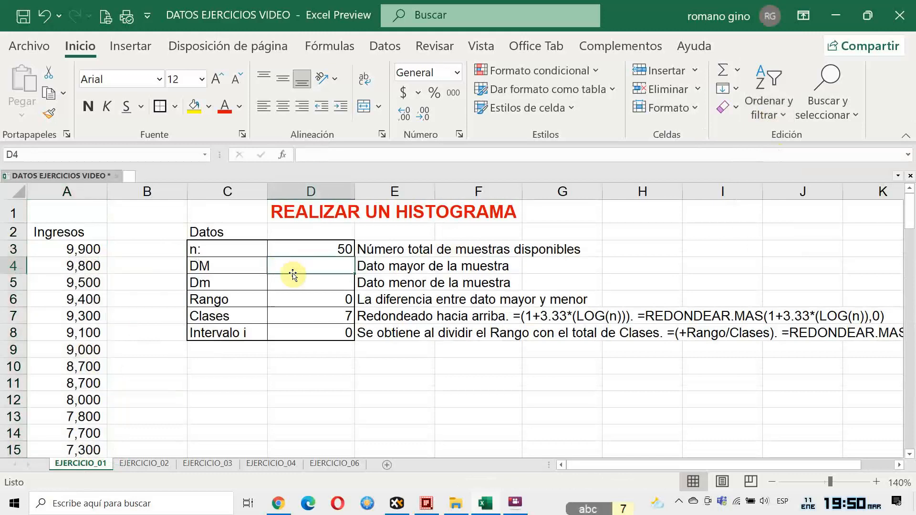
text(9900)
key(Return)
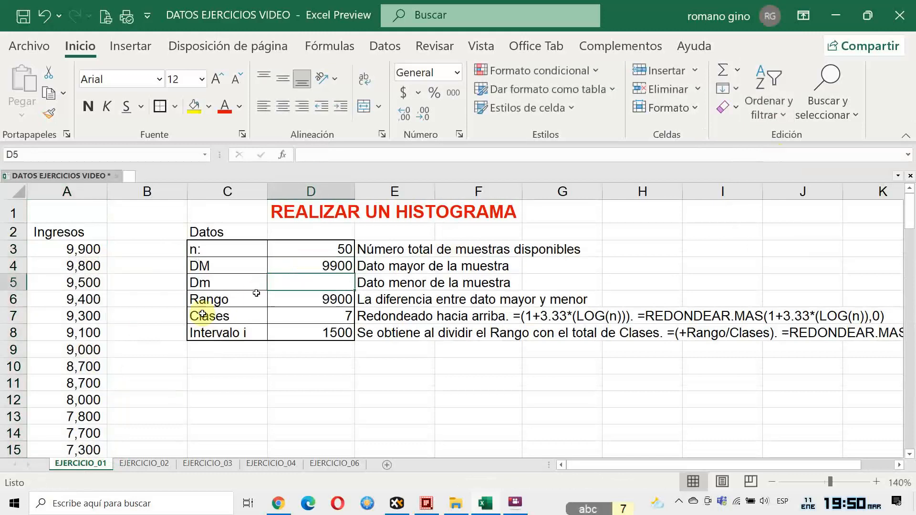
scroll(92, 306, down, 7)
scroll(92, 306, down, 7)
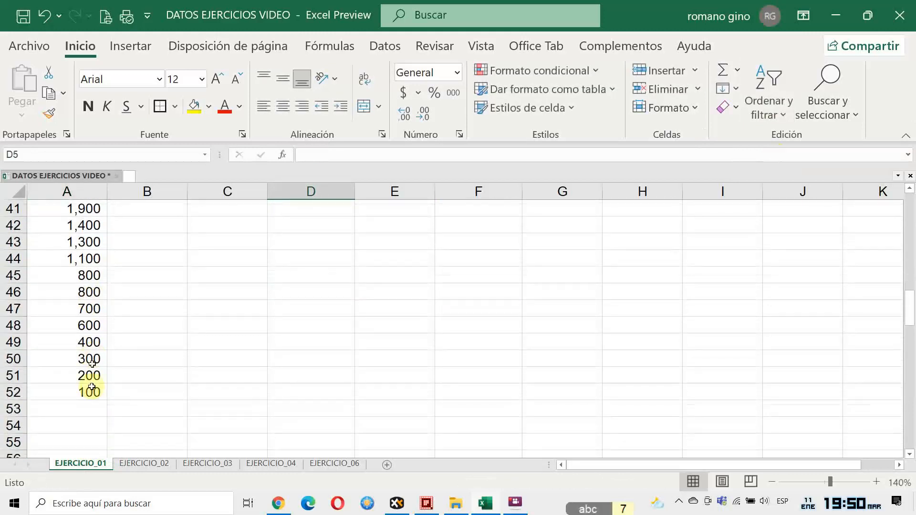
scroll(102, 331, up, 13)
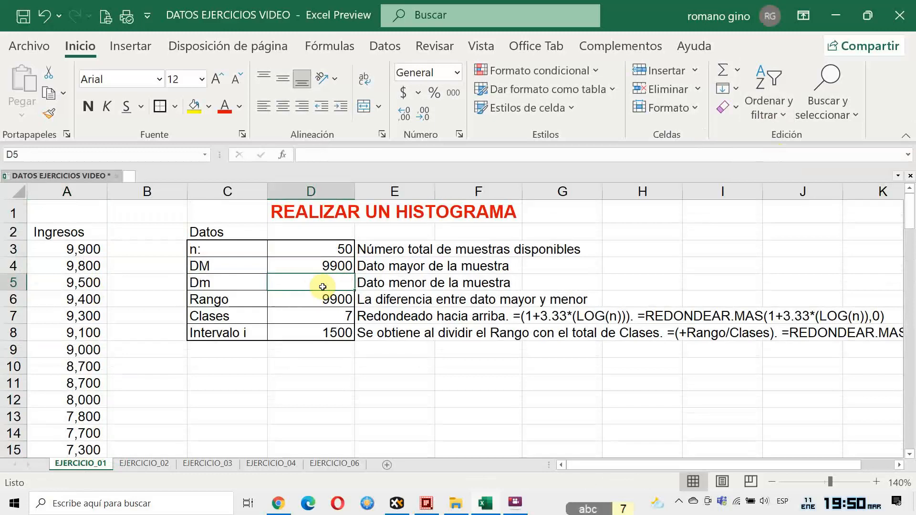
text(100)
key(Return)
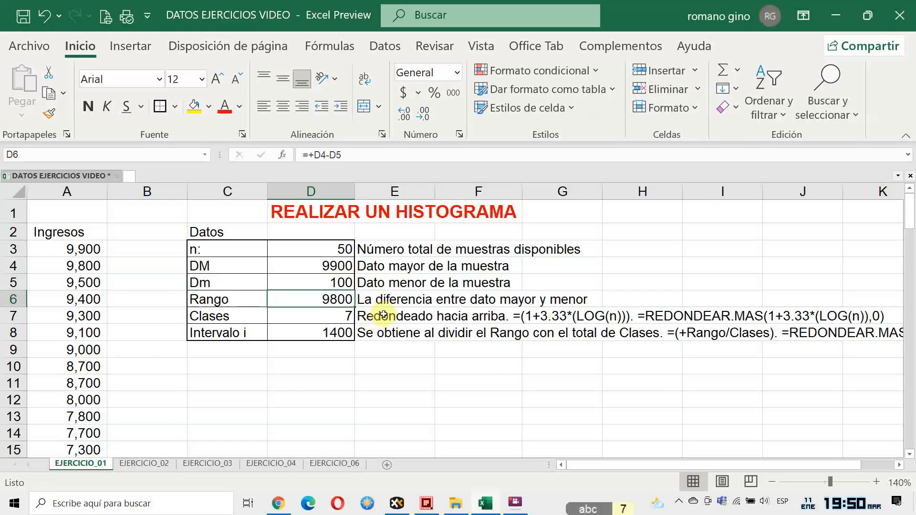
Step: Number the classes 1 to 7 in C13:C19 of the frequency table
scroll(386, 313, down, 2)
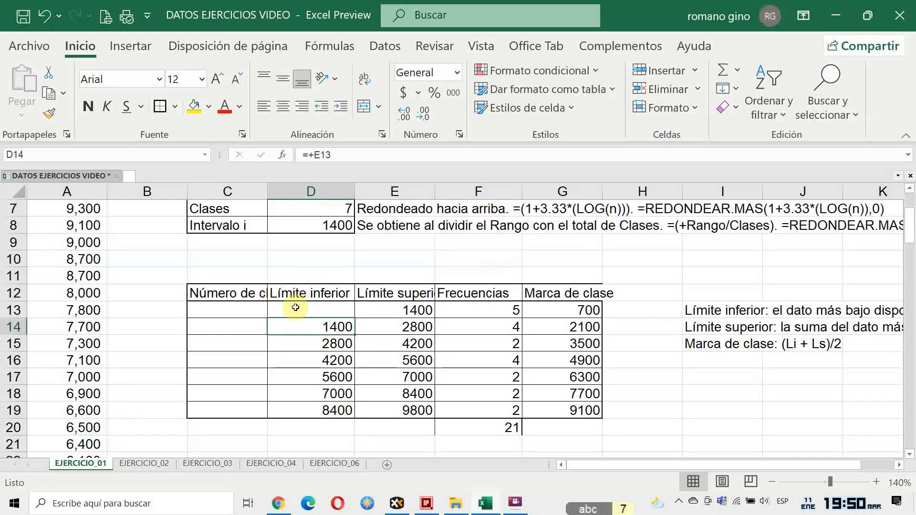
click(312, 327)
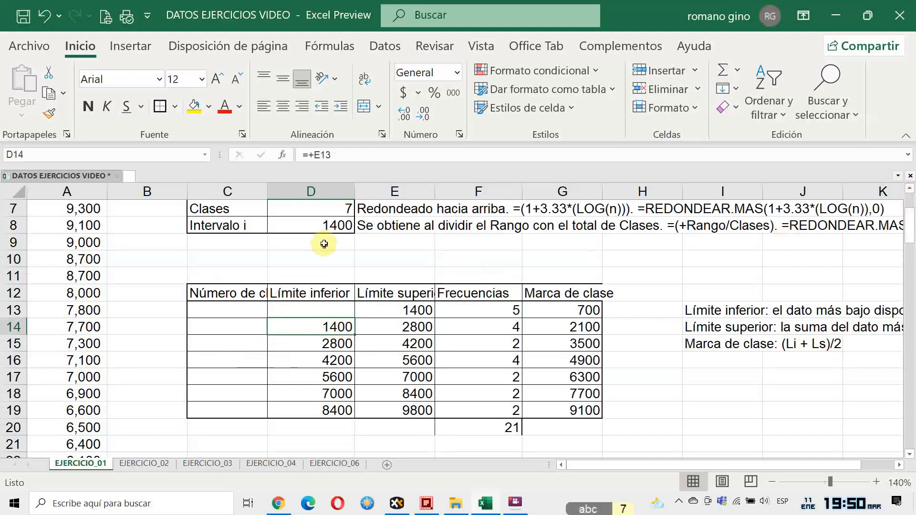
click(315, 210)
click(235, 312)
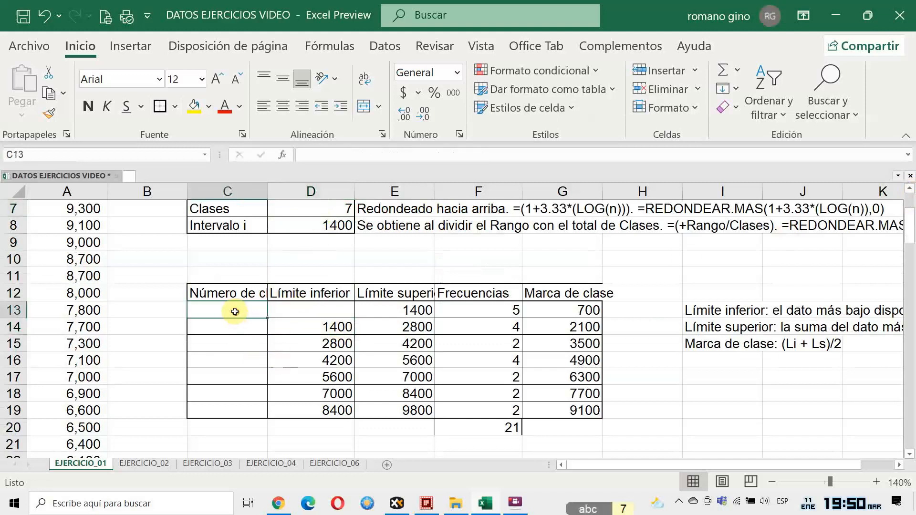
text(1)
key(Return)
text(2)
key(Return)
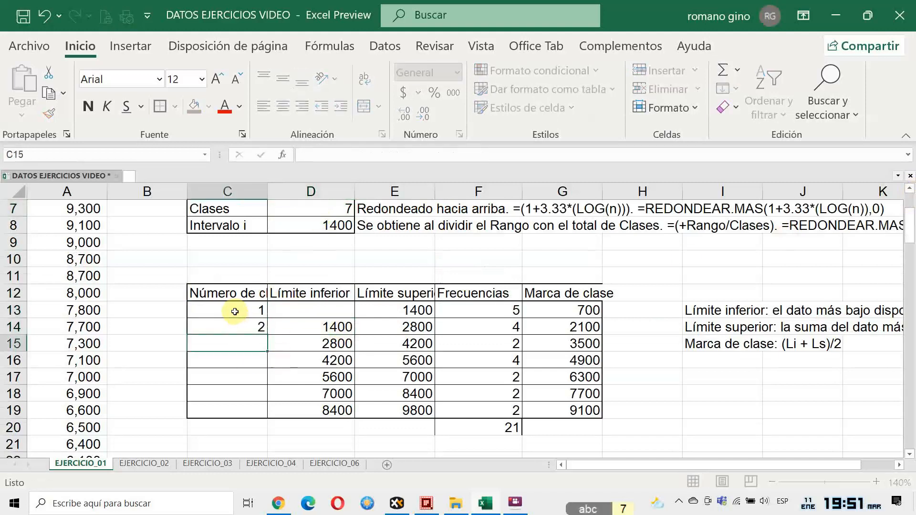
text(3)
key(Return)
text(4)
key(Return)
text(5)
key(Return)
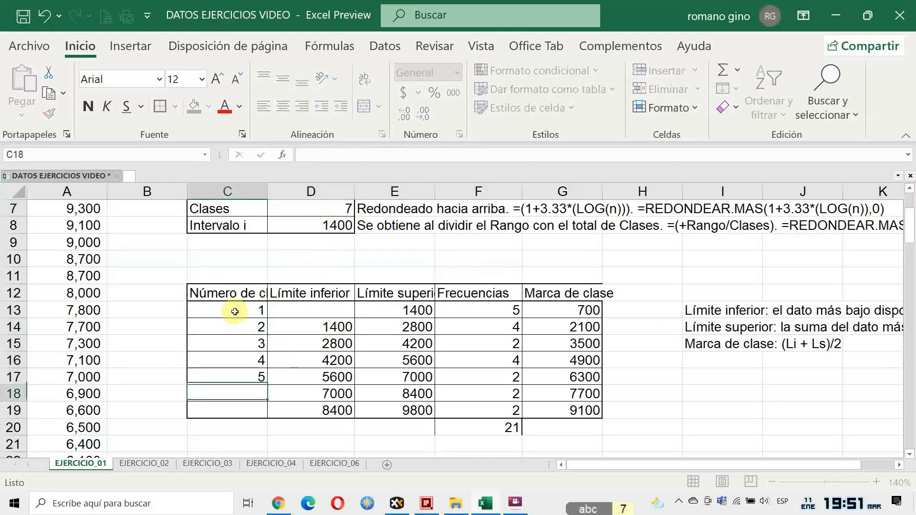
text(6)
key(Return)
text(7)
key(Return)
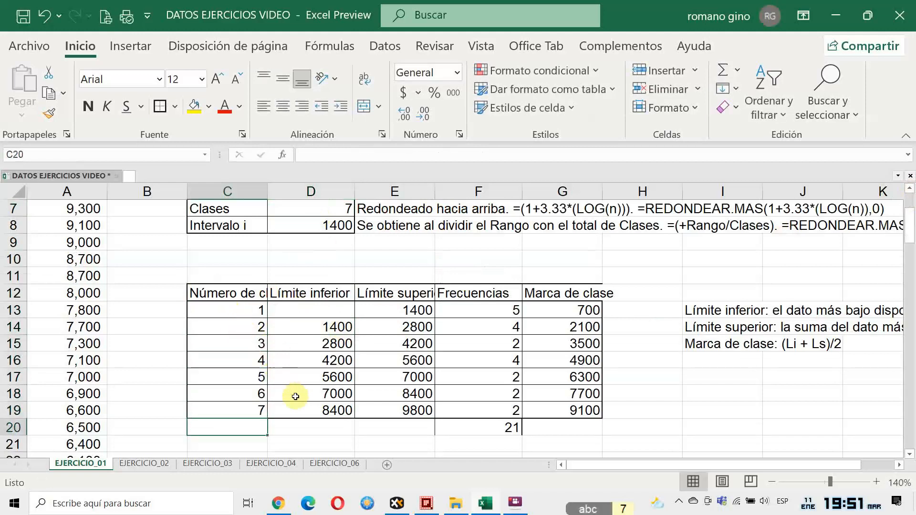
Step: Enter 100 as the lower limit of the first class in D13
click(323, 212)
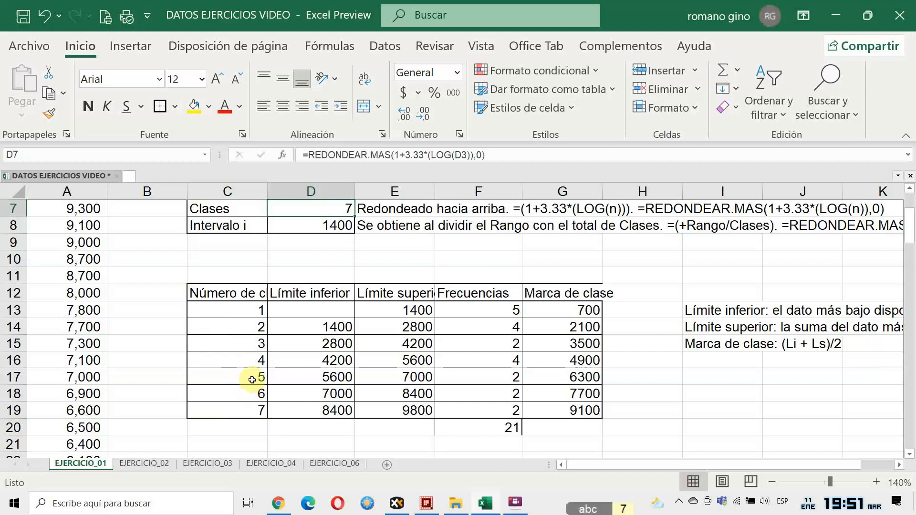
scroll(337, 320, up, 2)
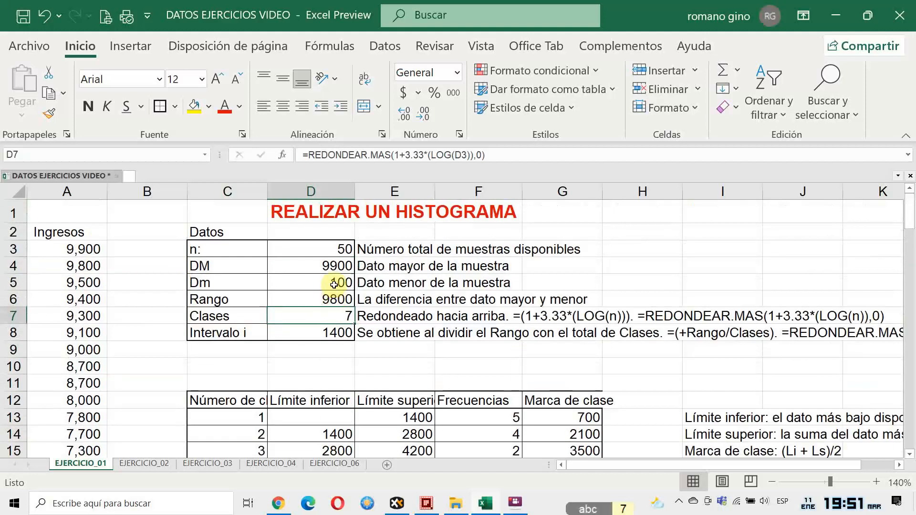
click(334, 285)
click(297, 420)
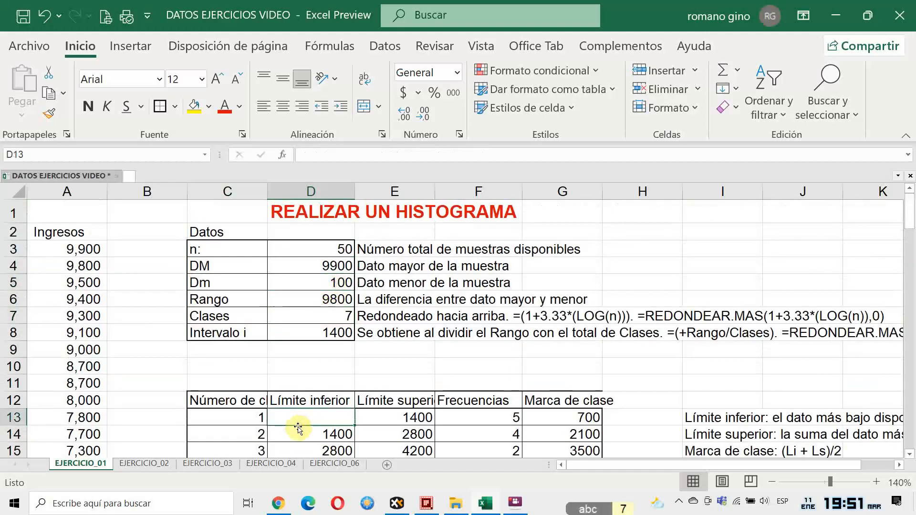
text(100)
key(Return)
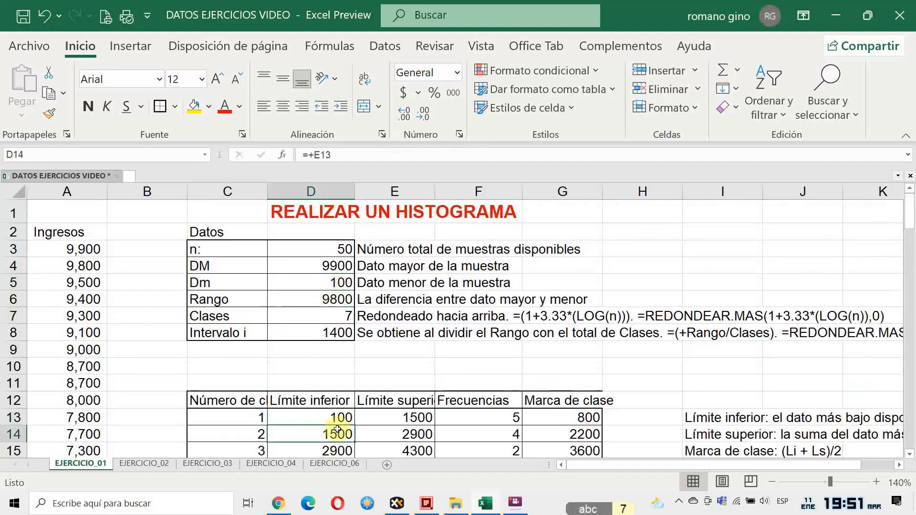
Step: Examine the formulas for the upper limit, frequency and class mark of the first class in the frequency table
click(388, 419)
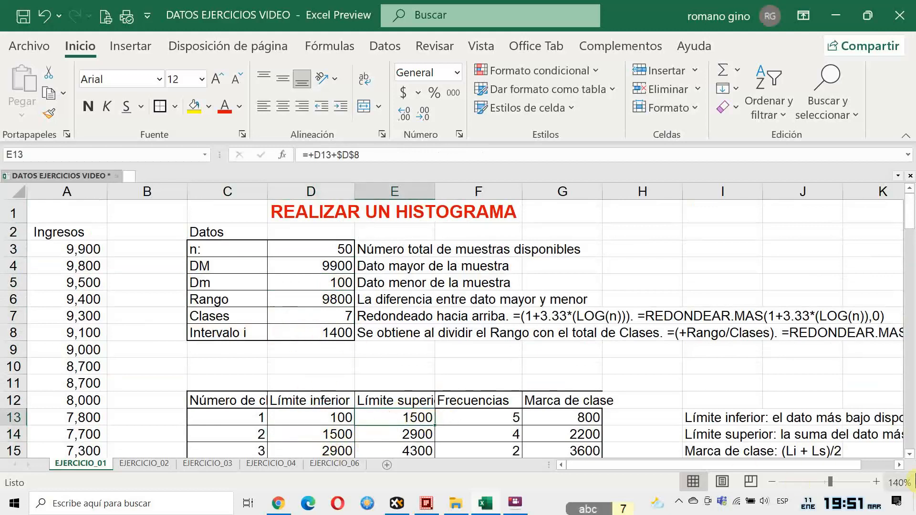
click(910, 456)
click(910, 456)
click(910, 456)
click(911, 455)
click(910, 456)
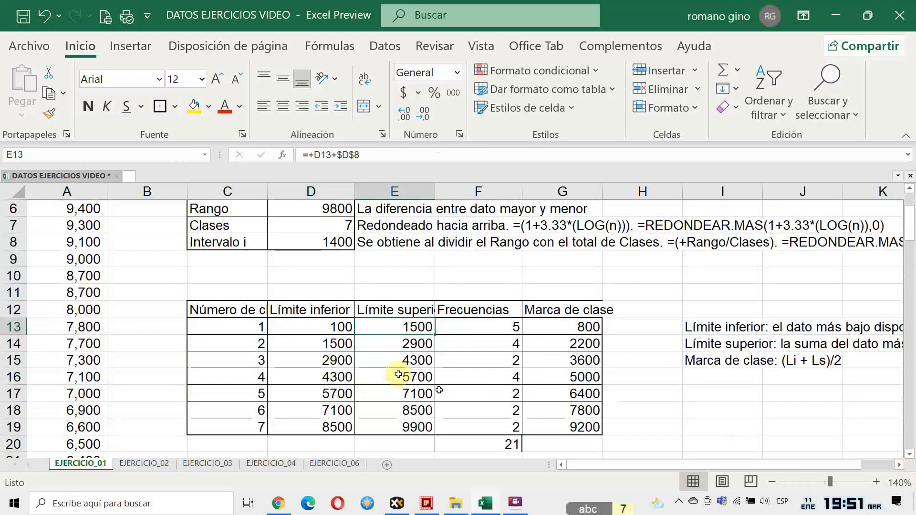
click(378, 362)
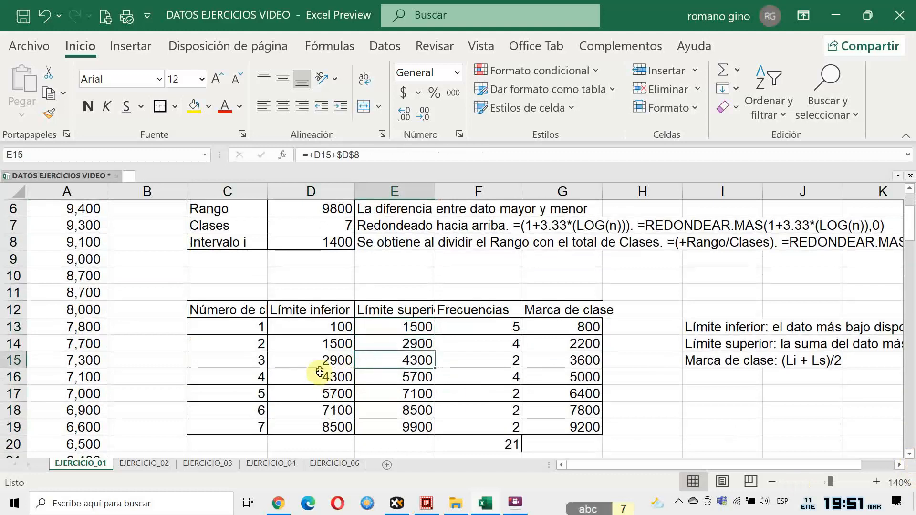
click(480, 327)
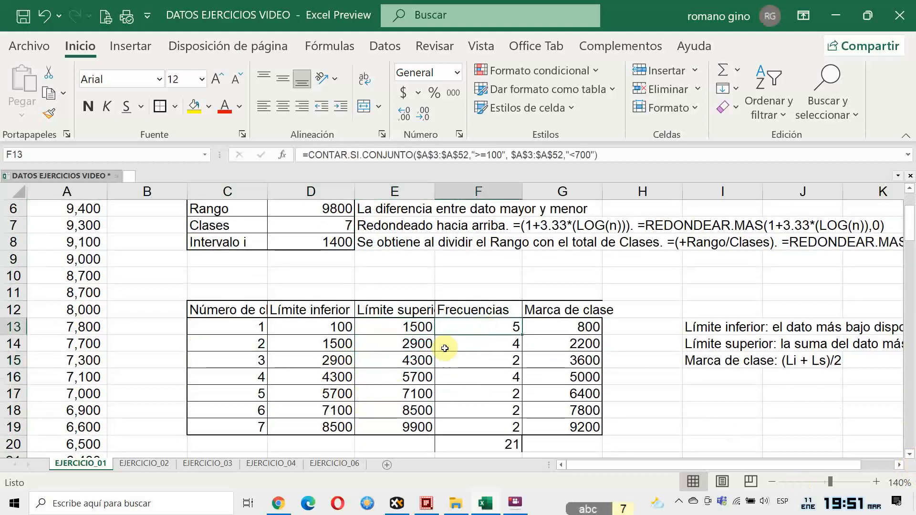
click(555, 326)
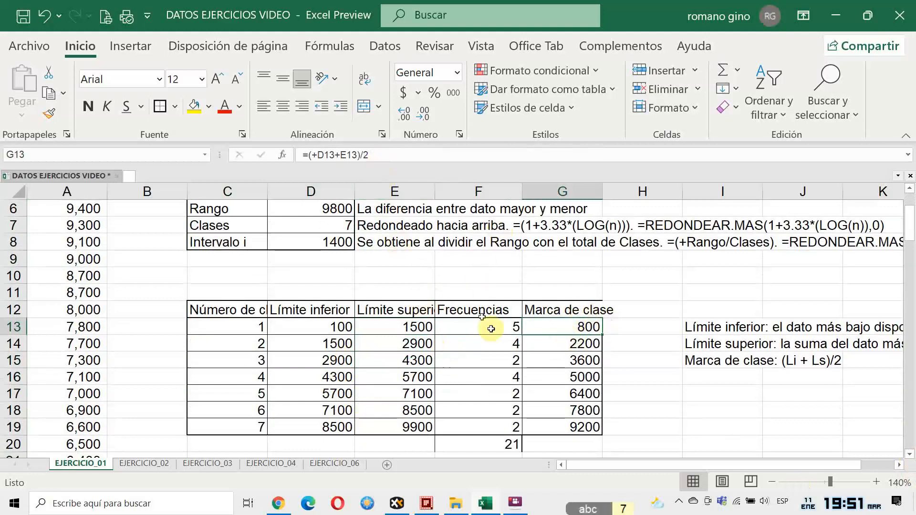
click(420, 327)
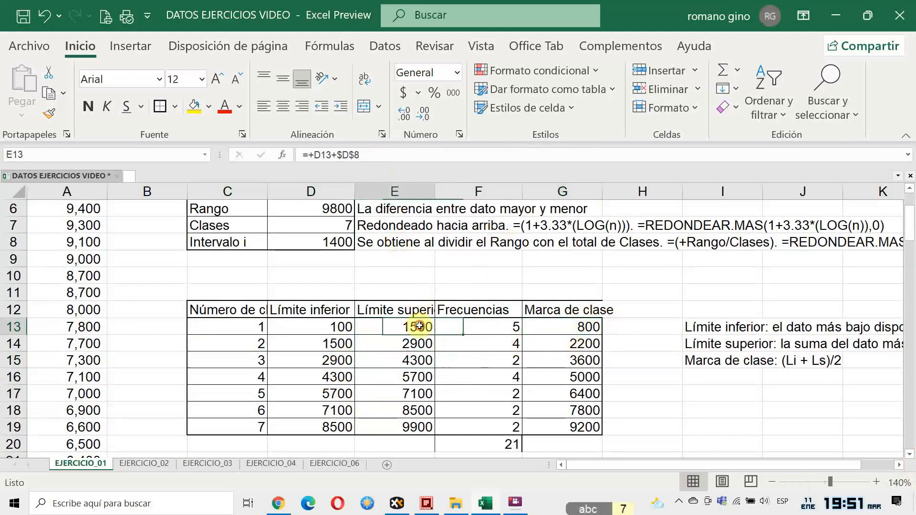
click(328, 327)
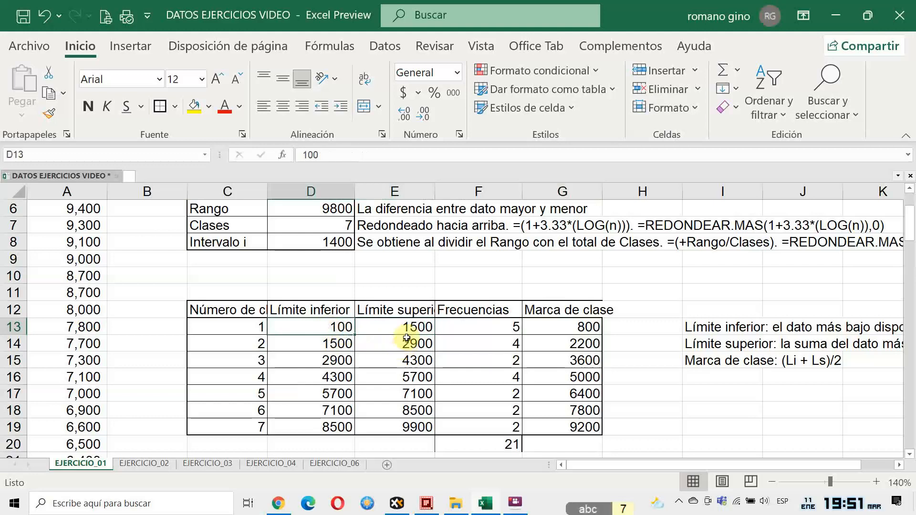
click(592, 329)
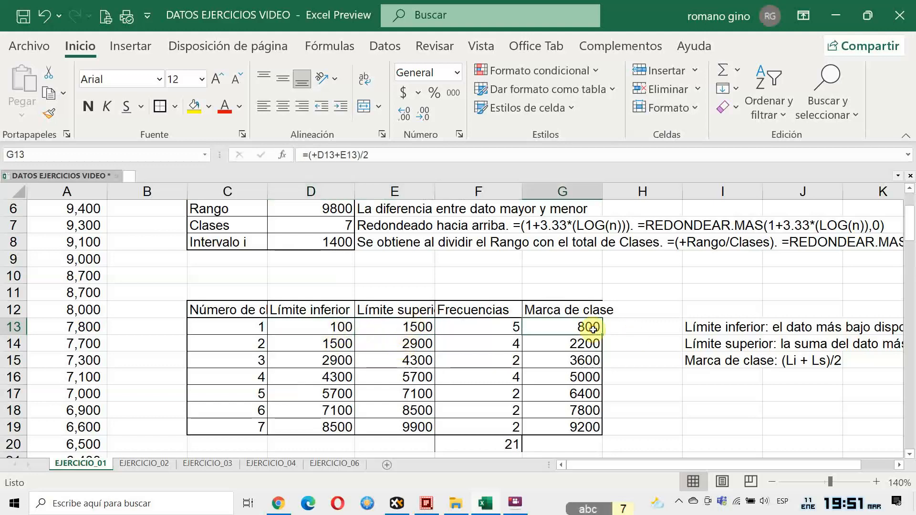
Step: Examine the class mark note and formula, the first class's frequency formula, and the source data and class count behind them
click(719, 362)
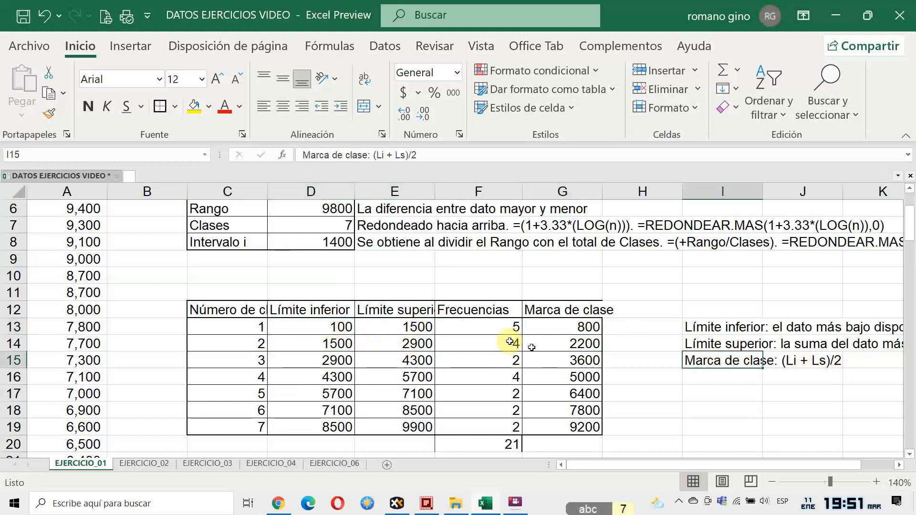
click(553, 327)
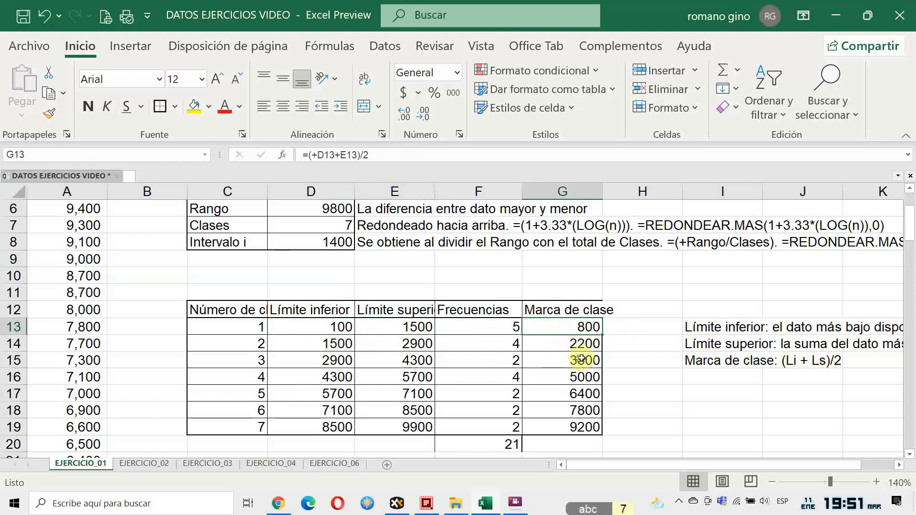
click(472, 325)
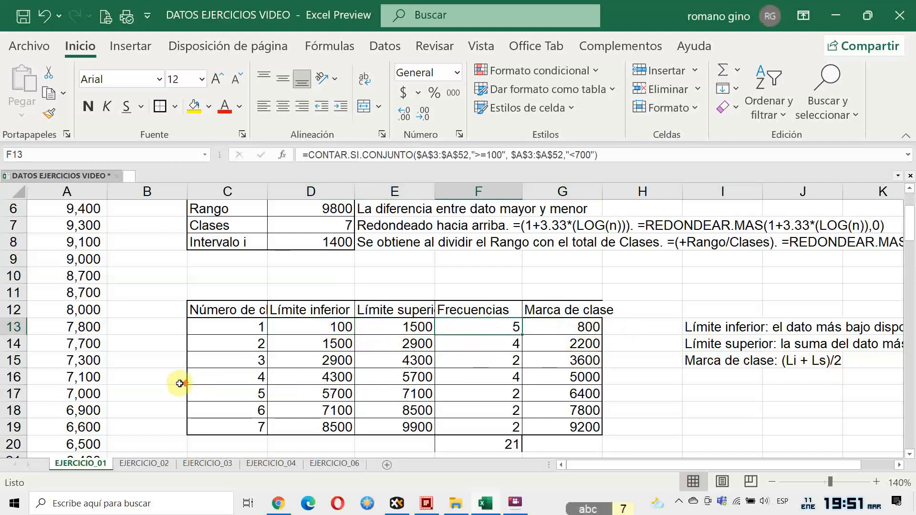
scroll(171, 385, up, 2)
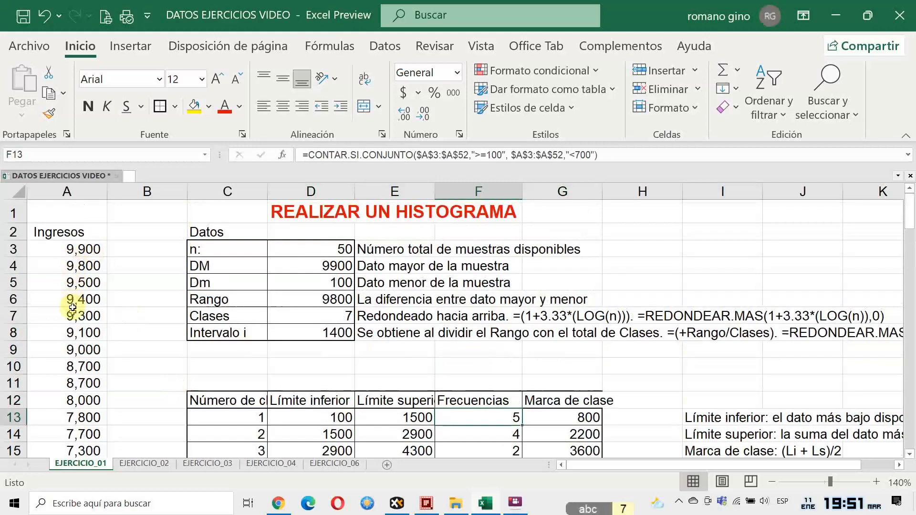
scroll(73, 322, down, 3)
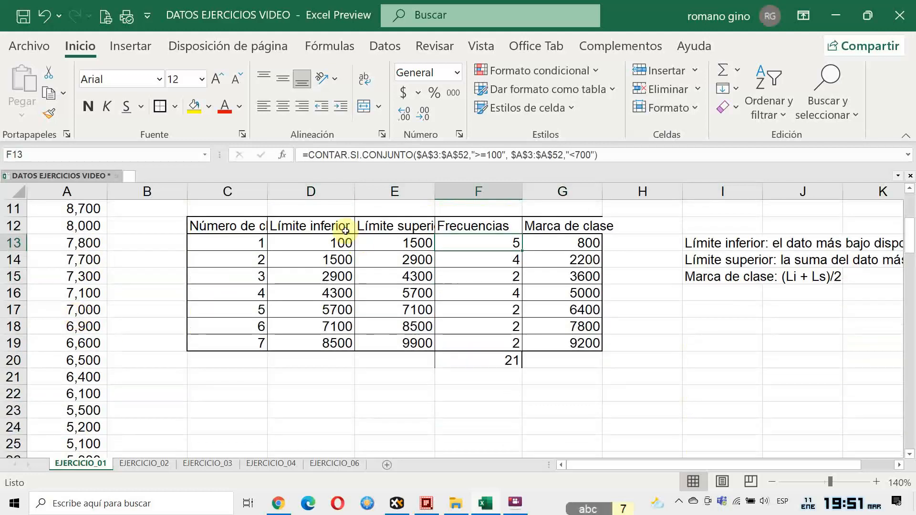
click(240, 236)
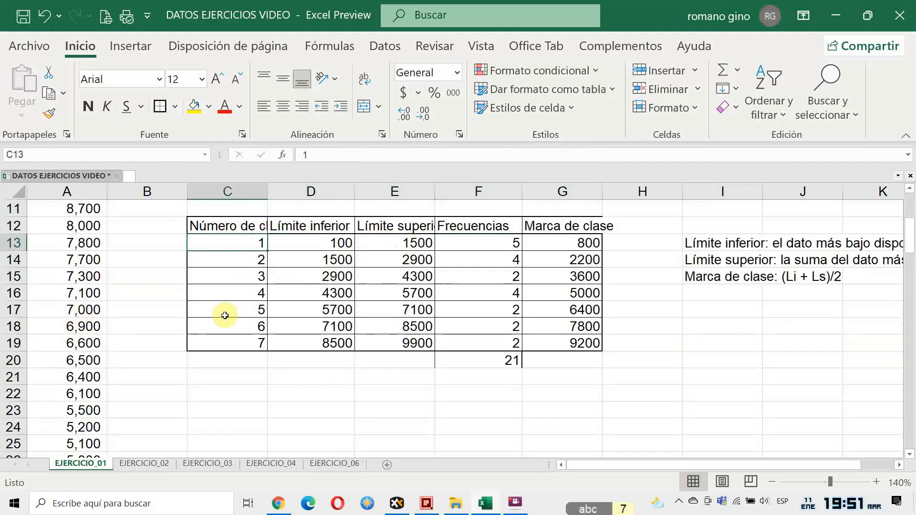
scroll(320, 319, up, 3)
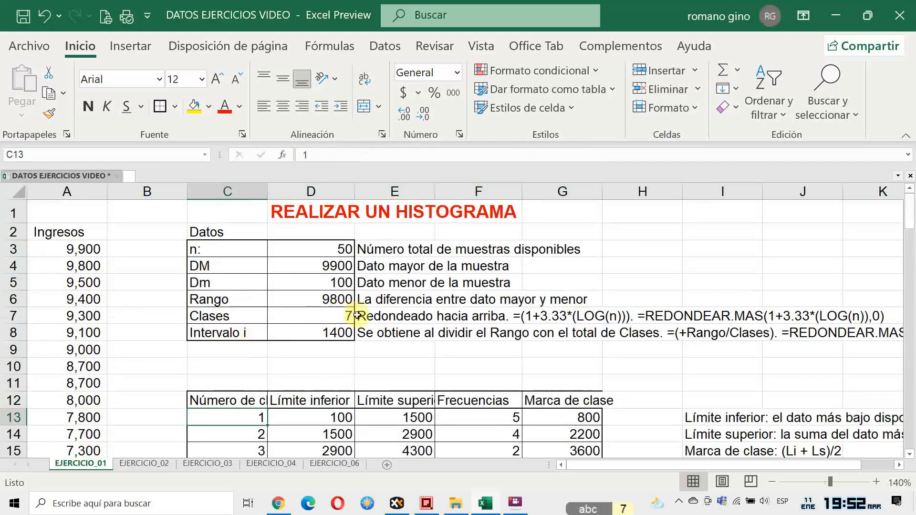
scroll(393, 316, down, 3)
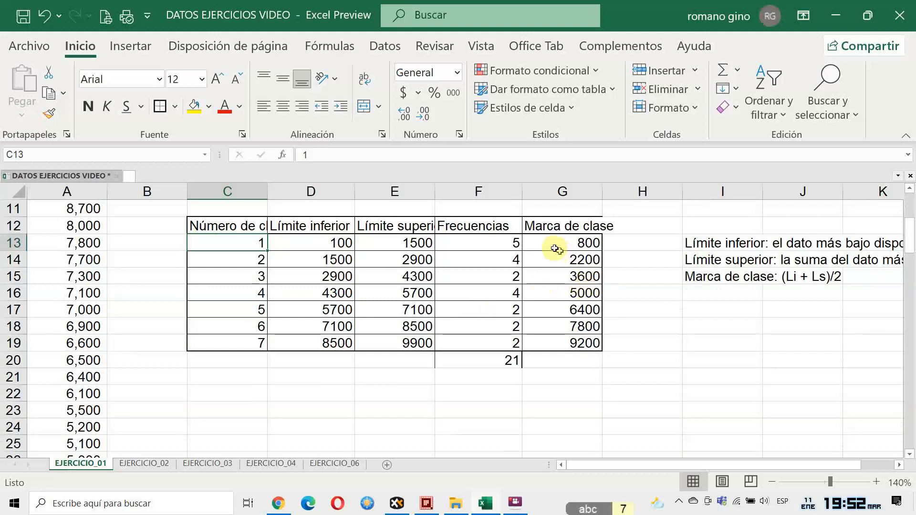
Step: Set the upper criterion of the first class's CONTAR.SI.CONJUNTO frequency formula in F13 to "<1500"
click(494, 244)
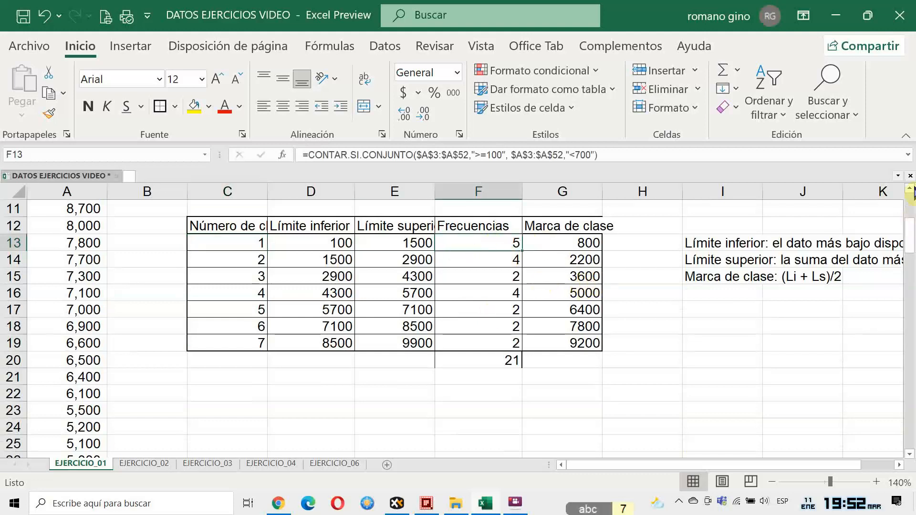
click(911, 190)
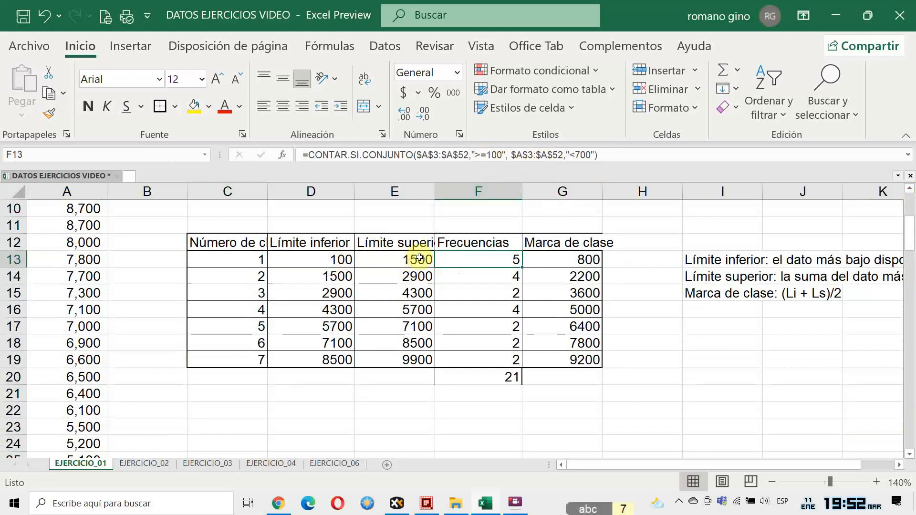
click(575, 157)
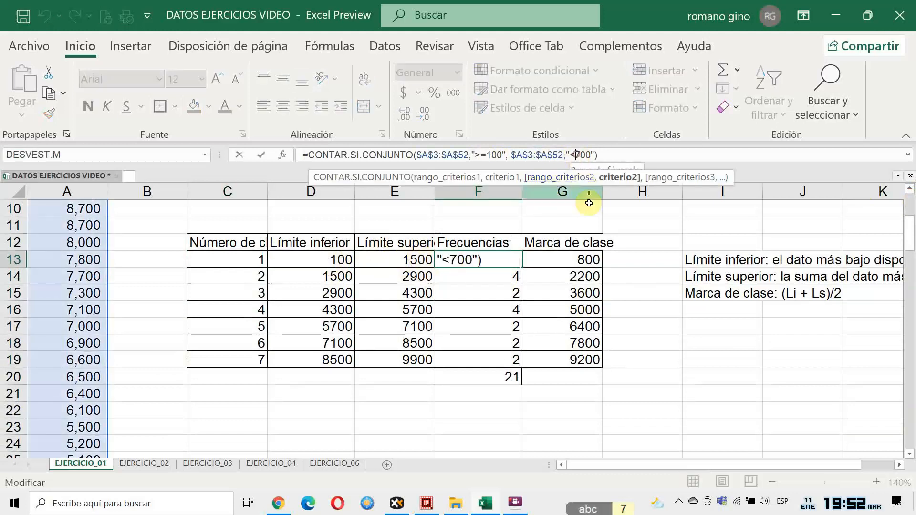
text(15)
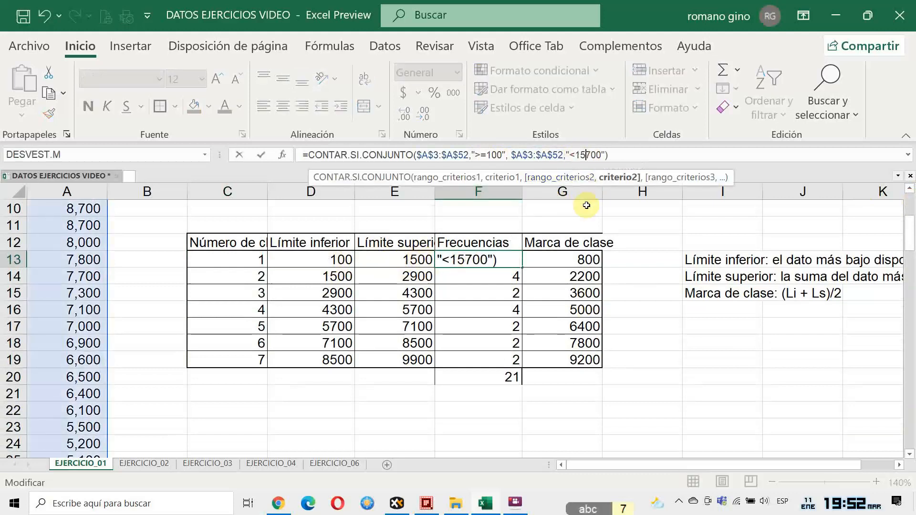
key(Return)
key(Up)
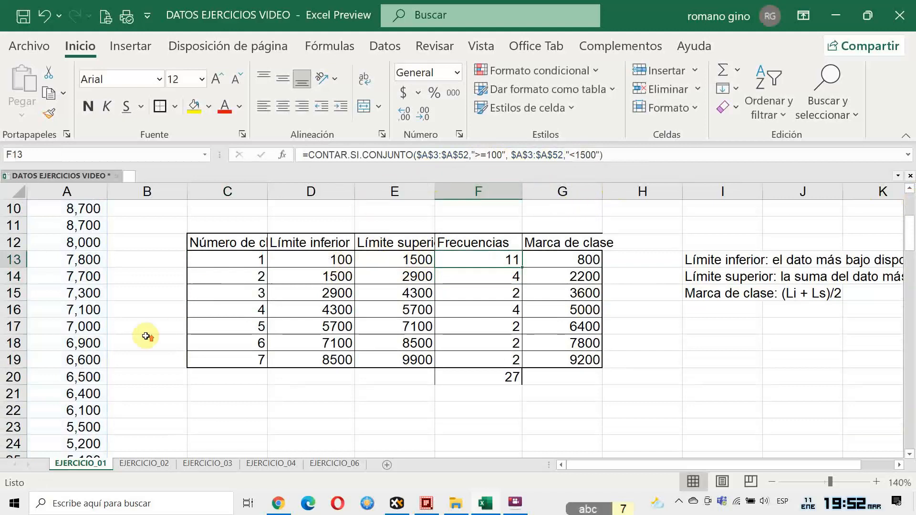
Step: Review the Ingresos values in A3:A52 against the range used by the frequency formula in F13
scroll(143, 335, up, 3)
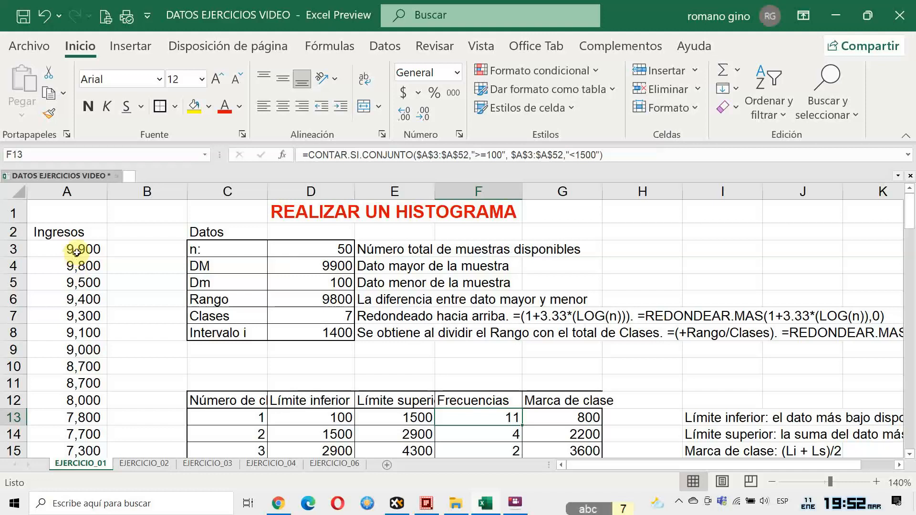
drag(78, 249, 86, 428)
scroll(137, 375, up, 13)
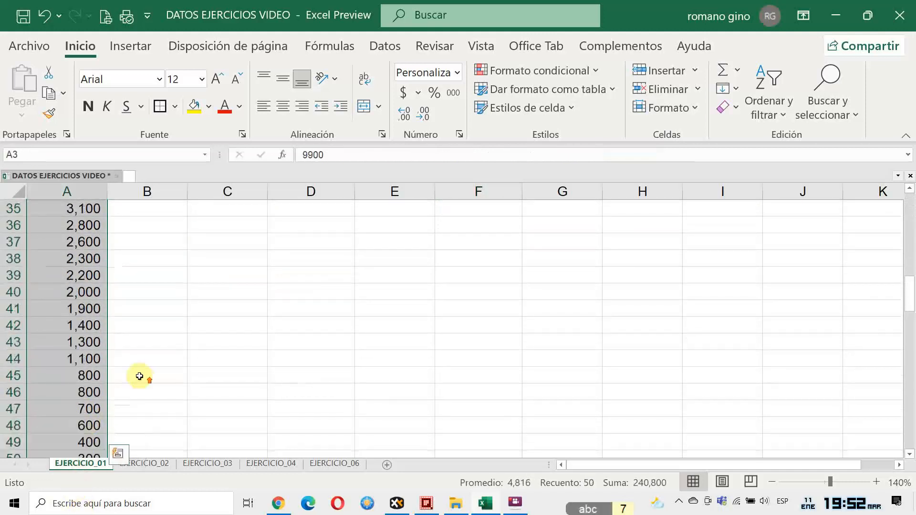
scroll(366, 320, down, 3)
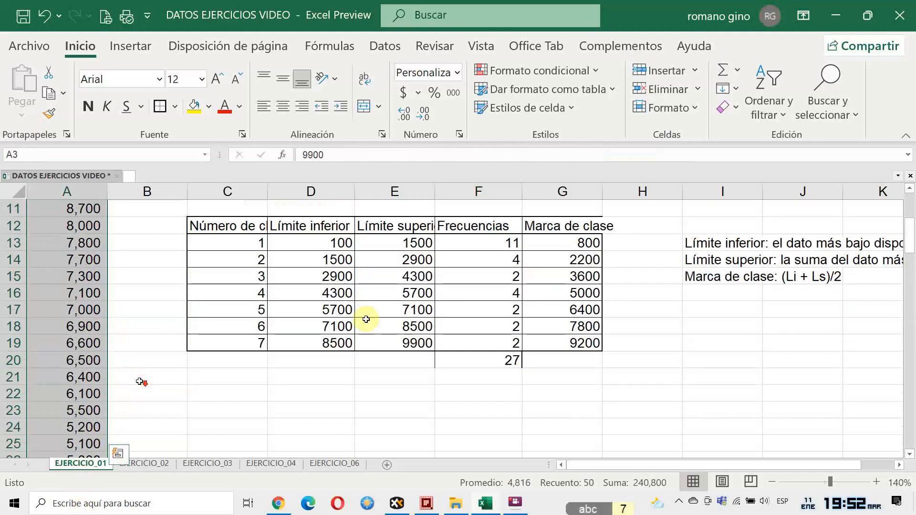
click(494, 240)
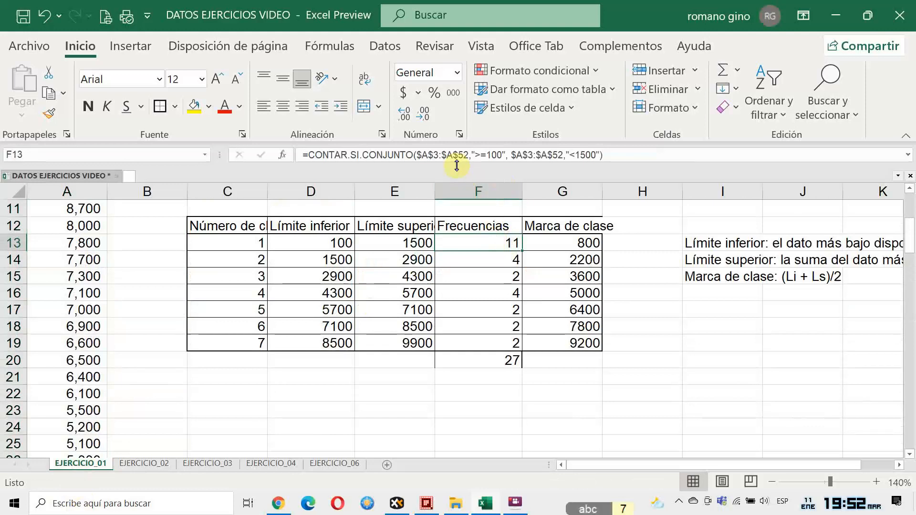
click(552, 156)
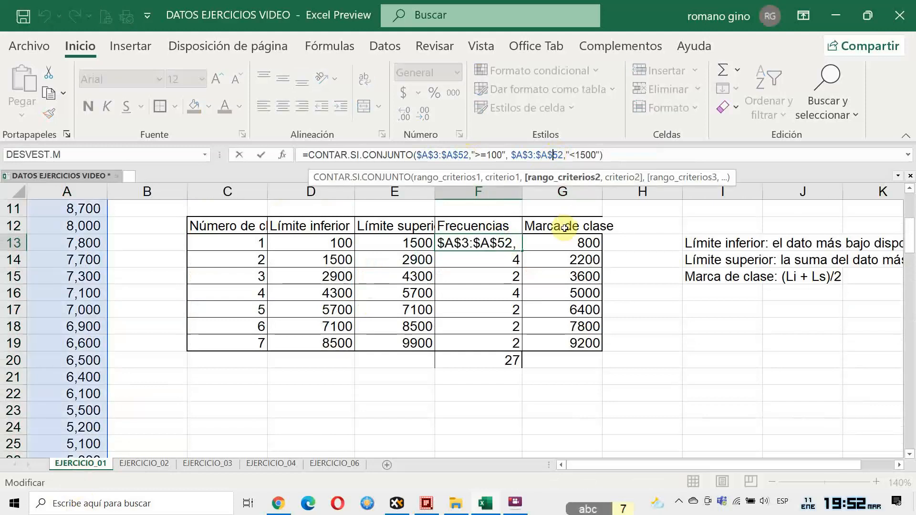
text(1)
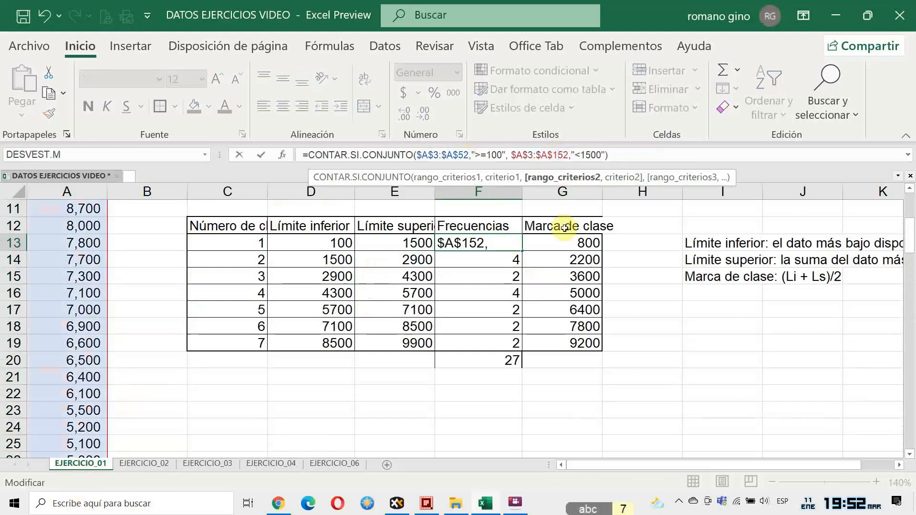
text(90)
key(BackSpace)
key(BackSpace)
text(52)
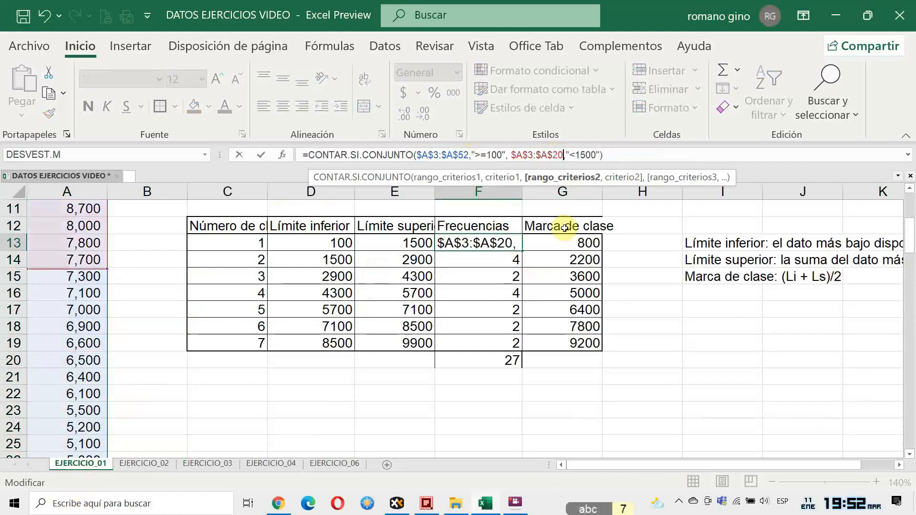
key(ctrl+Return)
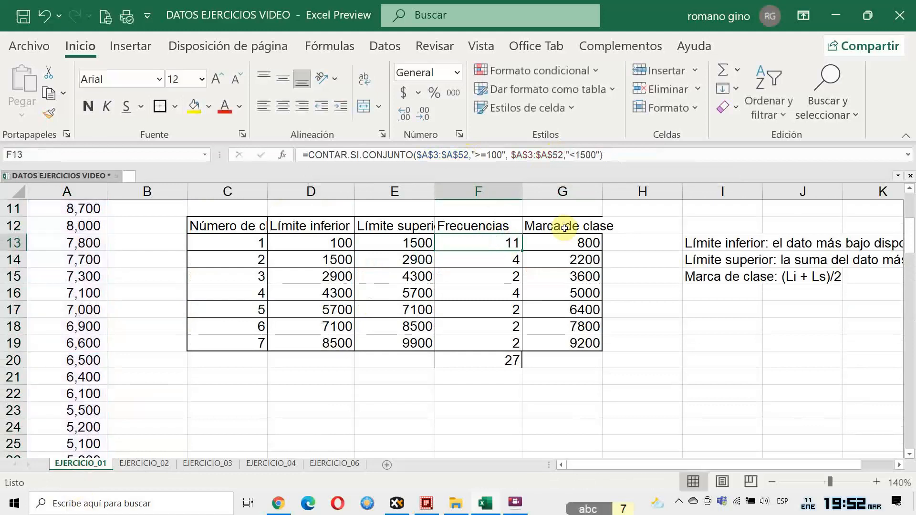
Step: Set the second class's frequency formula in F14 to count values ">=1500" and "<2900"
click(491, 258)
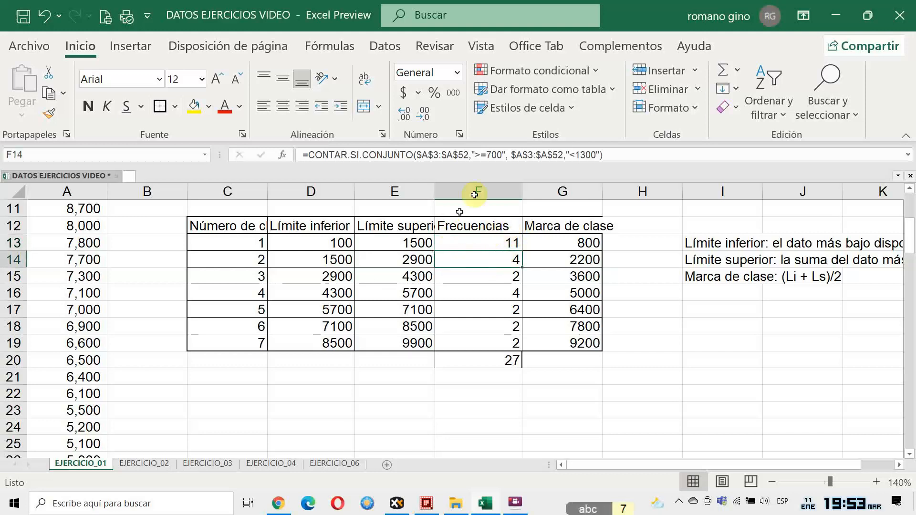
click(486, 156)
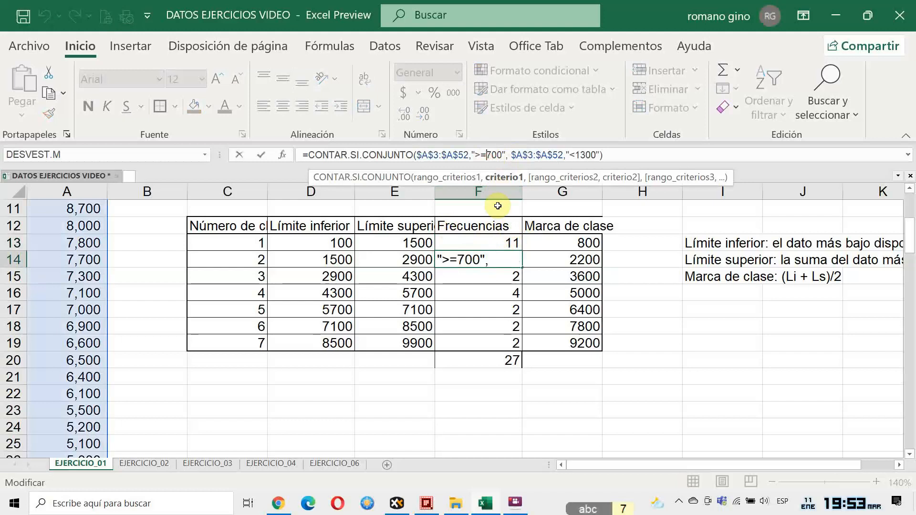
text(15)
key(Delete)
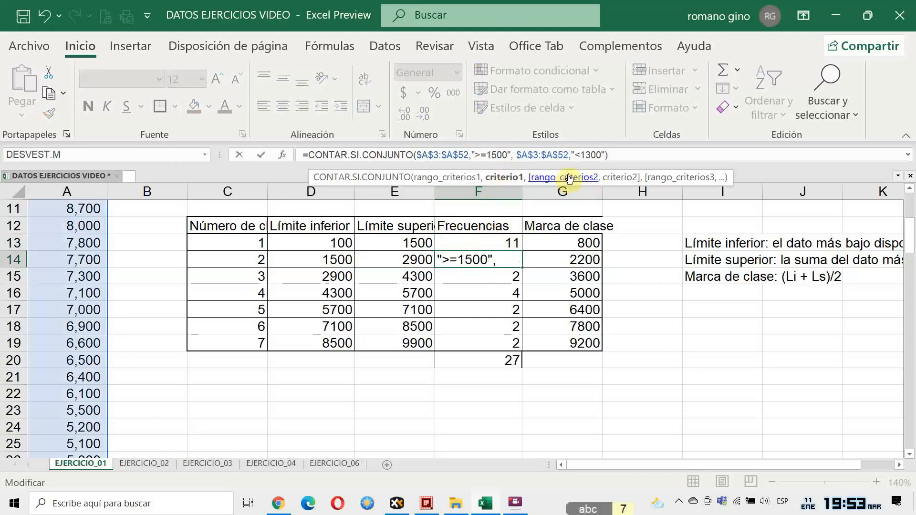
click(583, 156)
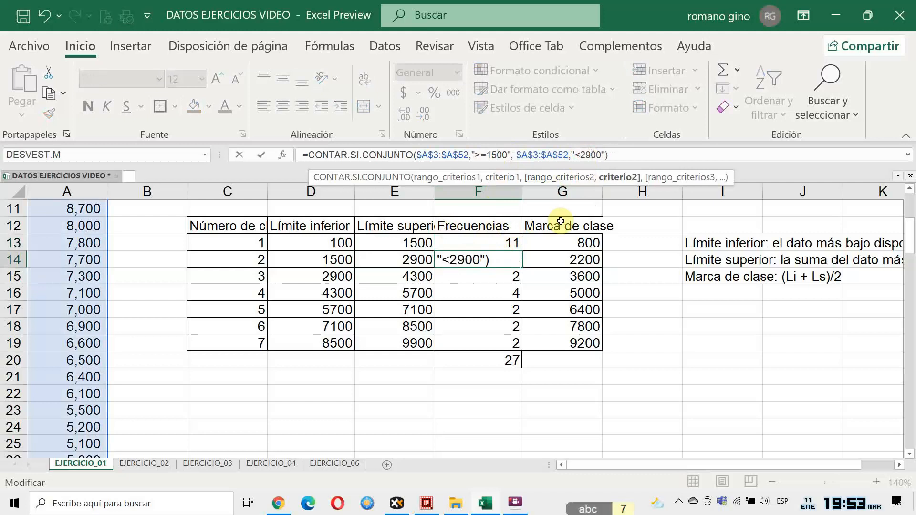
key(Return)
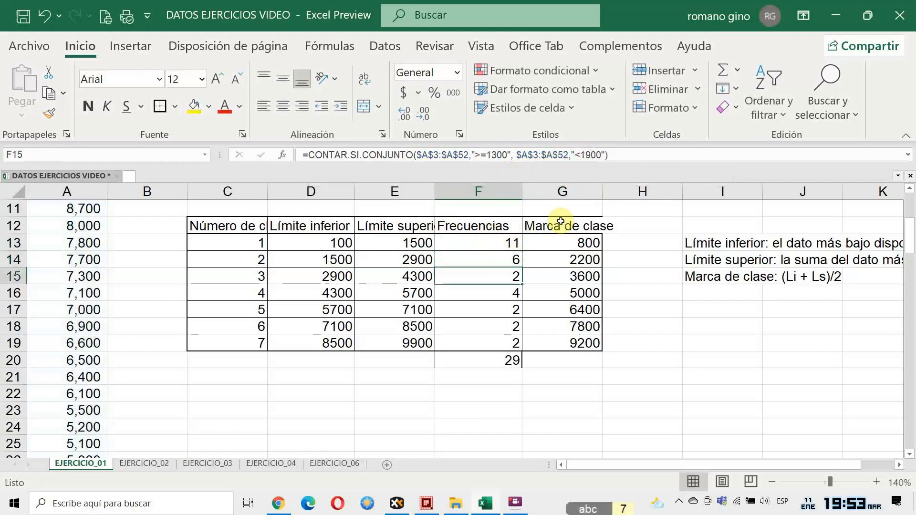
Step: Set the third class's frequency formula in F15 to count values ">=2900" and "<4300"
click(487, 158)
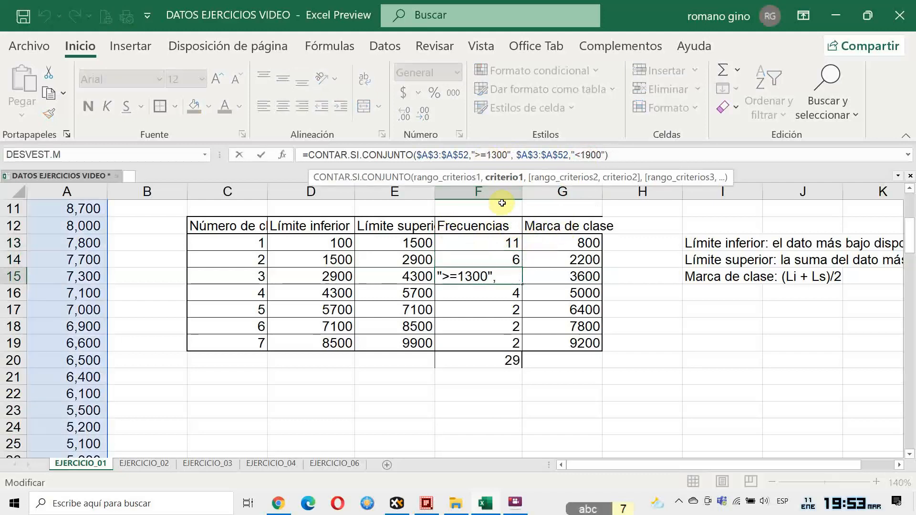
text(29)
key(Delete)
key(Delete)
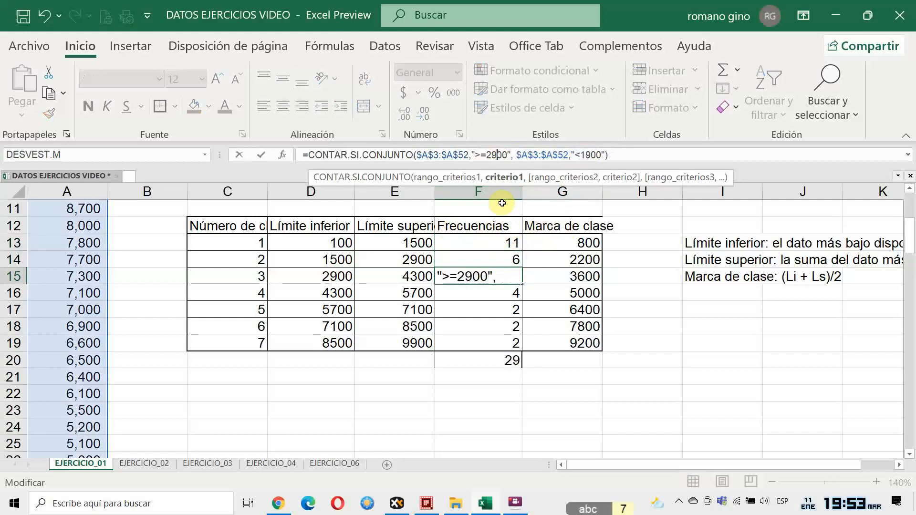
click(582, 155)
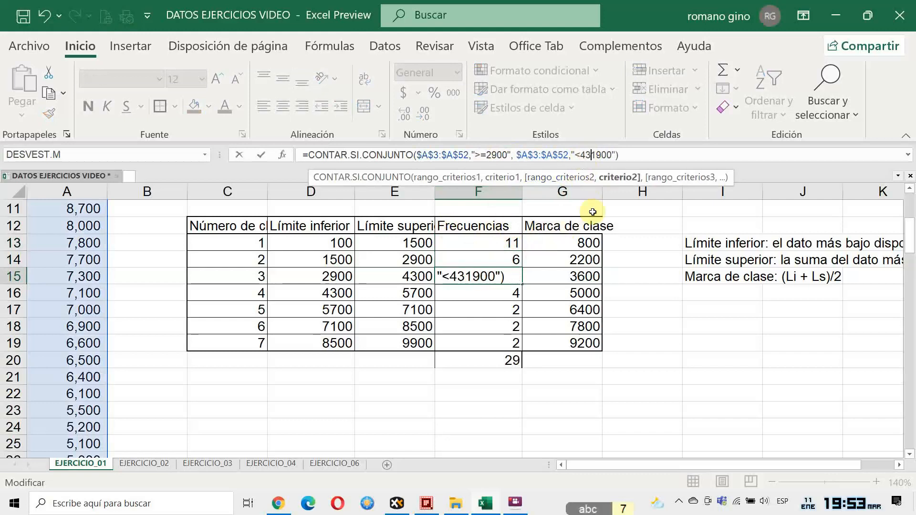
text(43)
key(Delete)
key(Delete)
key(Return)
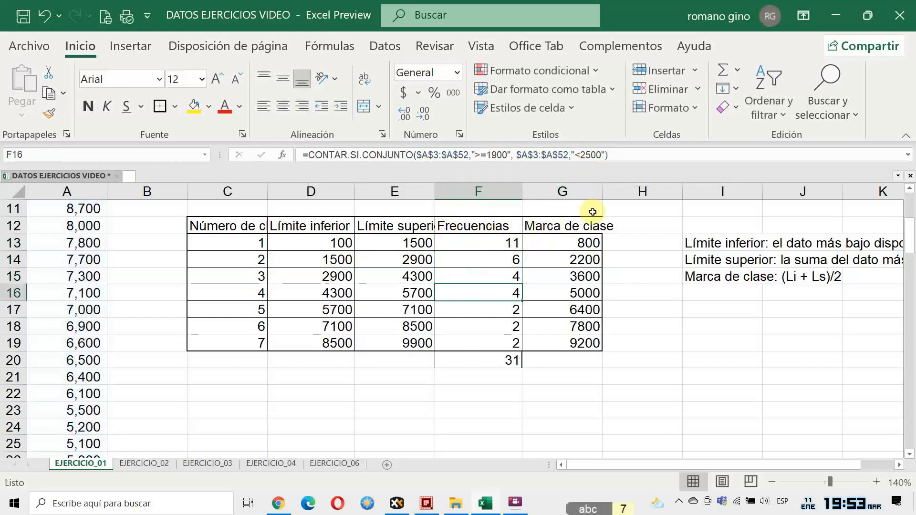
Step: Set the fourth class's frequency formula in F16 to count values ">=4300" and "<5700"
click(486, 155)
text(43)
key(Delete)
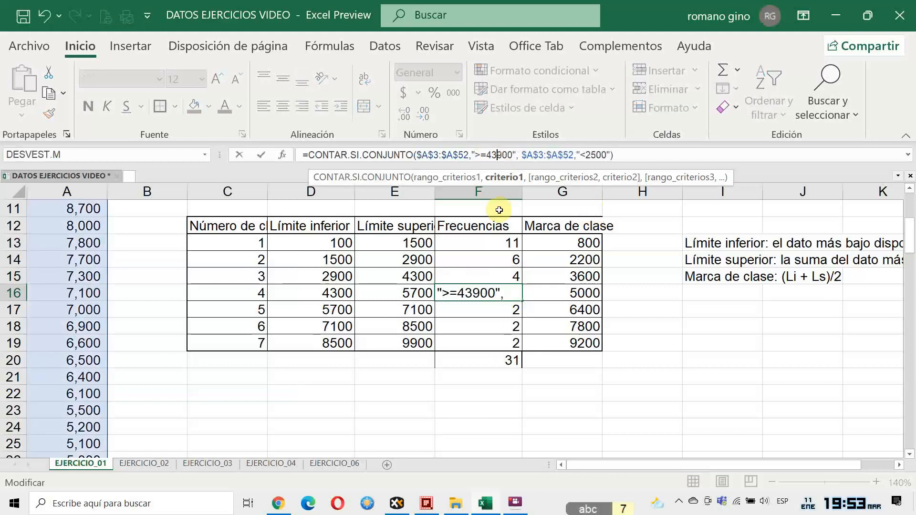
key(Delete)
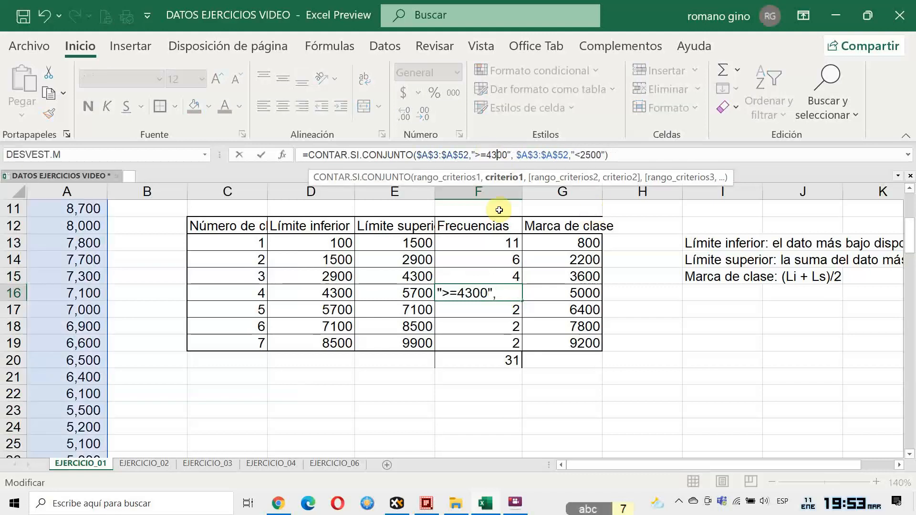
click(582, 155)
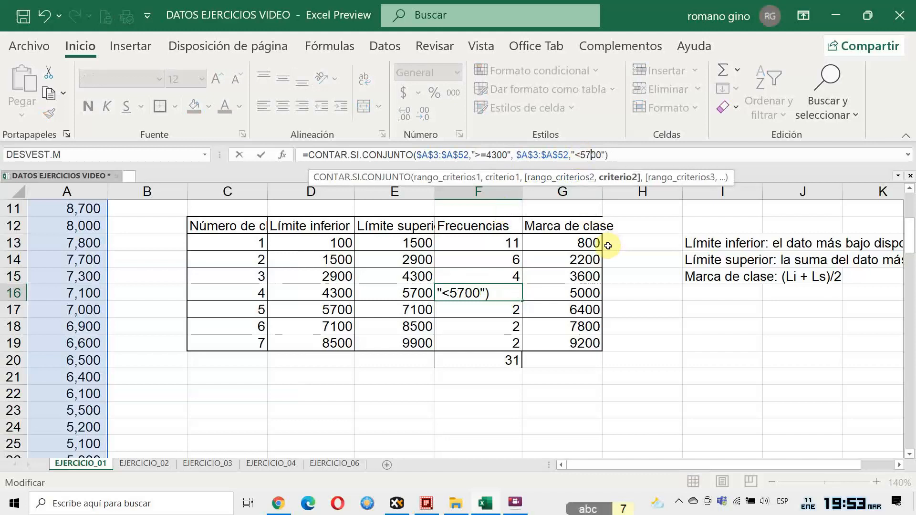
text(57)
key(Return)
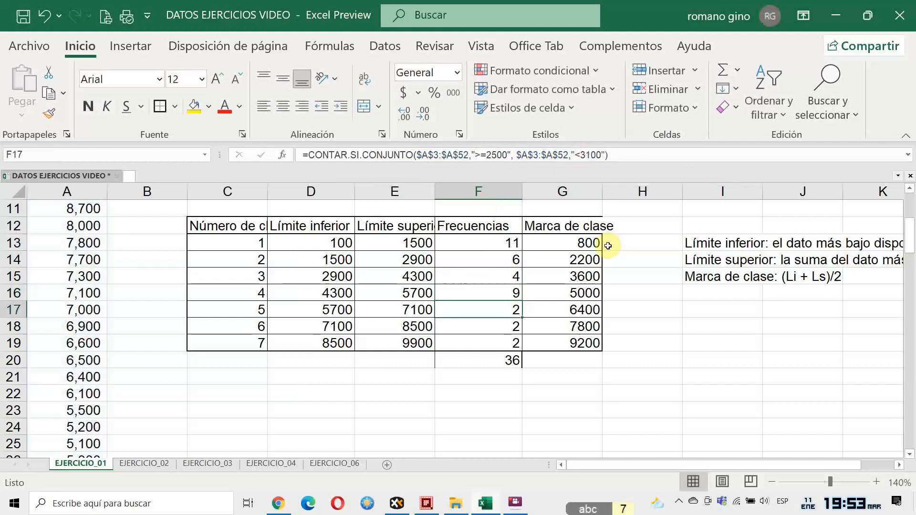
Step: Set the fifth class's frequency formula in F17 to count values ">=5700" and "<7100"
click(486, 155)
text(57)
key(Delete)
key(Delete)
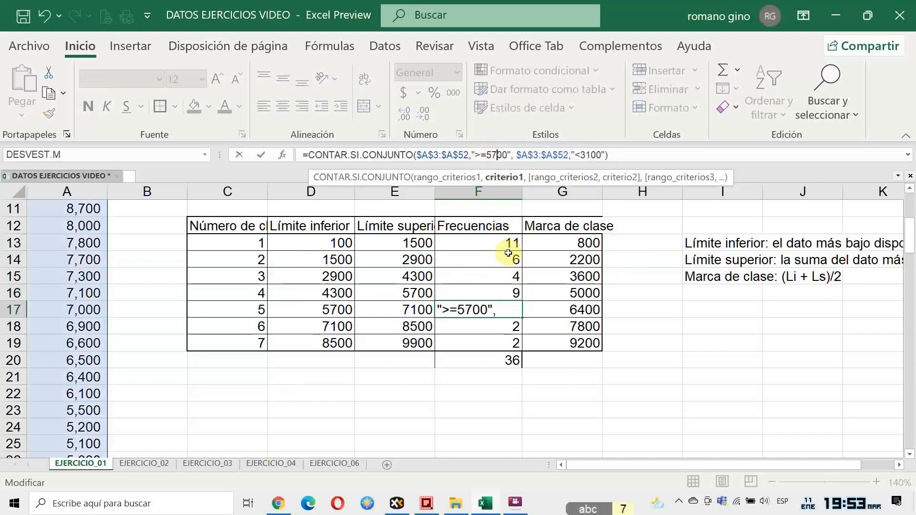
click(582, 154)
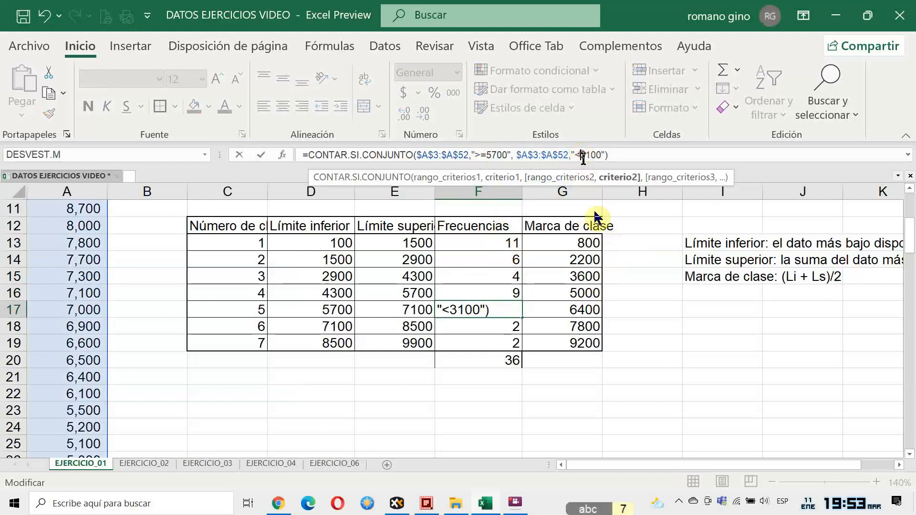
text(7)
key(Delete)
key(Return)
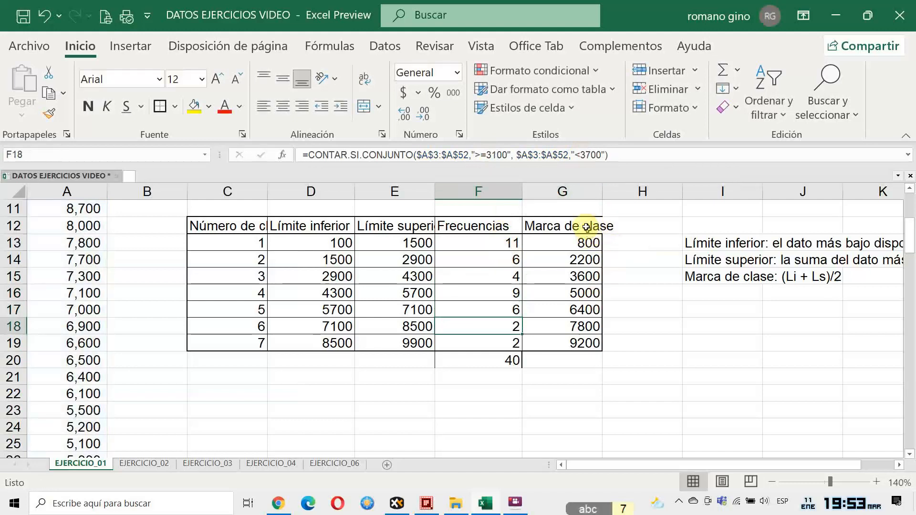
Step: Set the sixth class's frequency formula in F18 to count values ">=7100" and "<8500"
click(491, 154)
key(Delete)
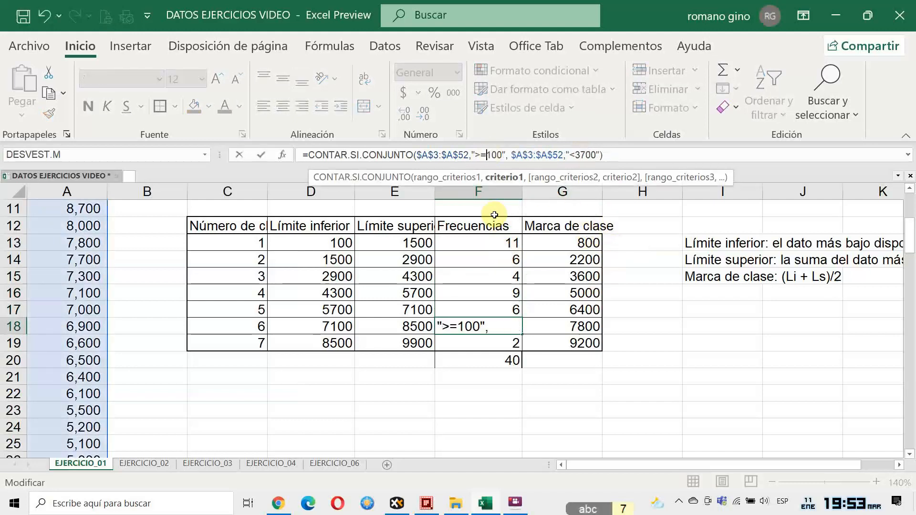
text(7)
click(591, 155)
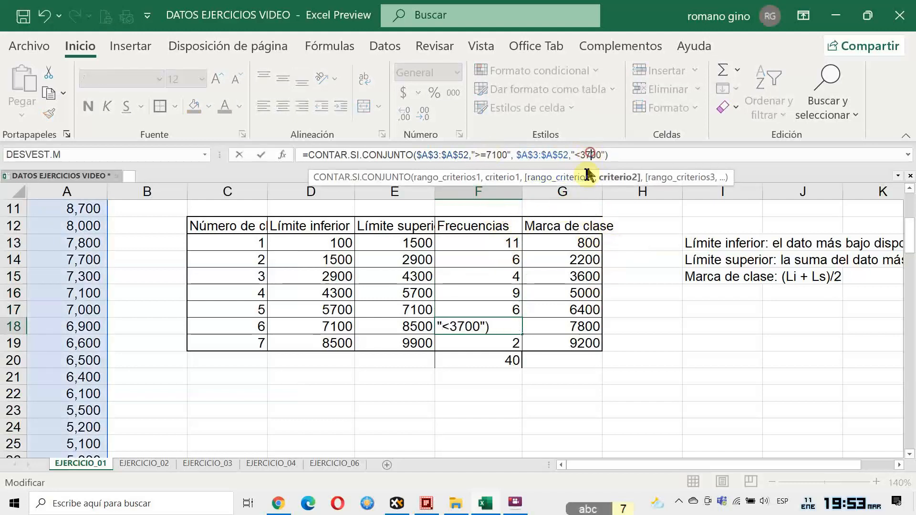
text(85)
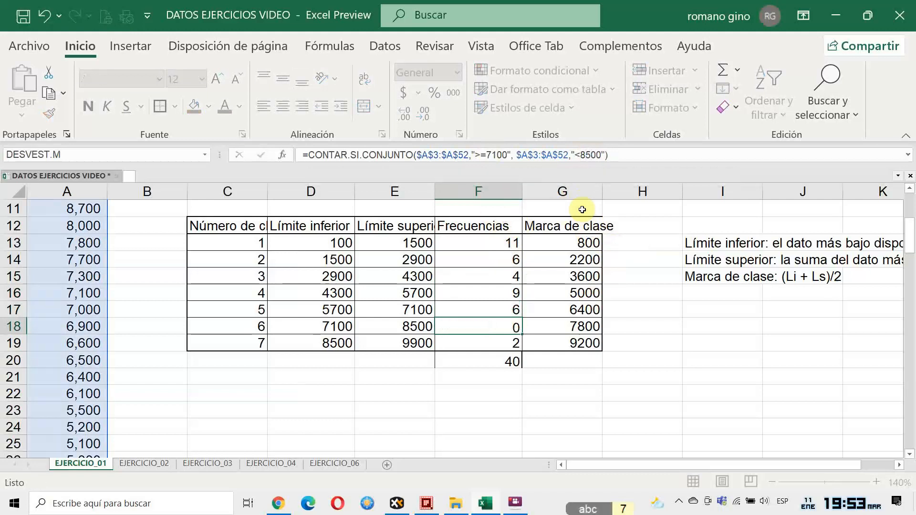
key(Return)
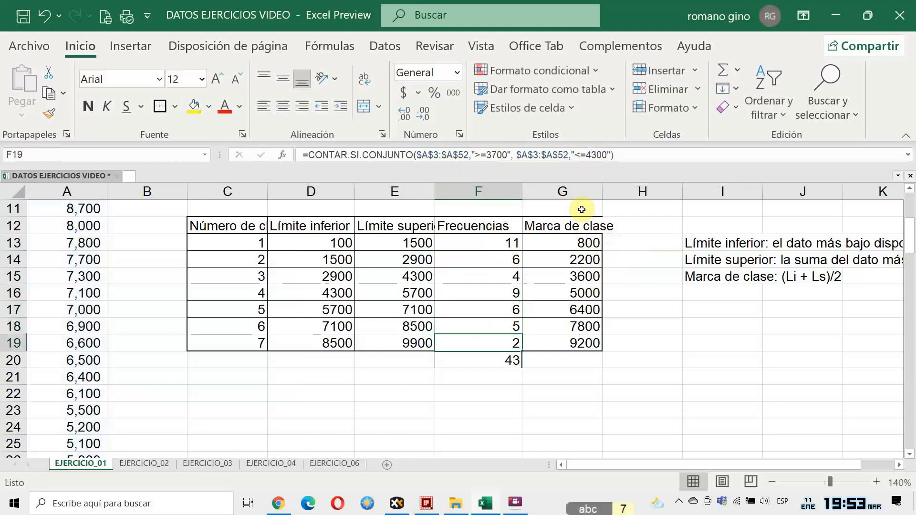
Step: Set the seventh class's frequency formula in F19 to count values ">=8500" and "<=9900"
click(496, 154)
key(BackSpace)
key(BackSpace)
text(85)
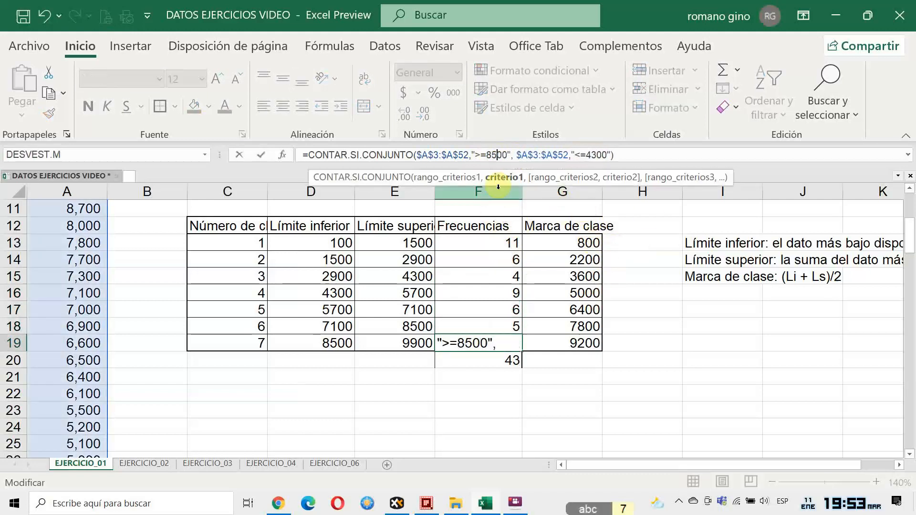
click(597, 154)
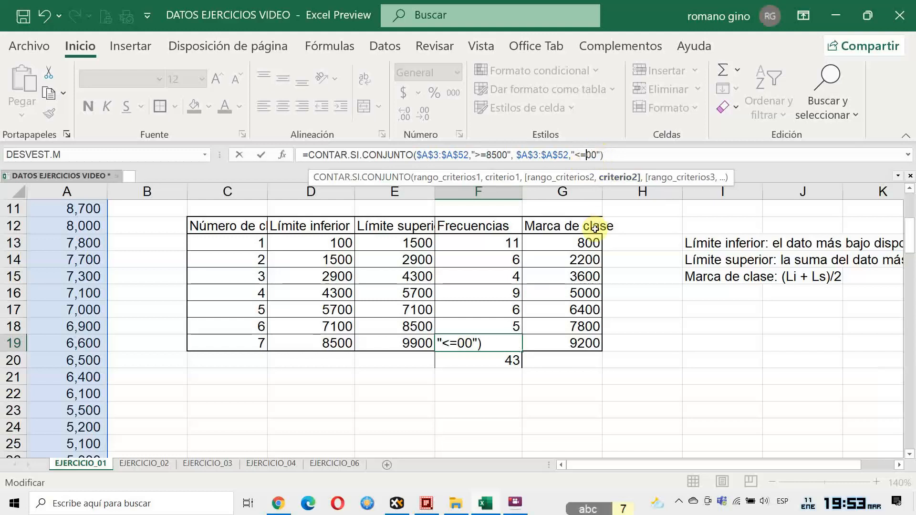
text(99)
key(Return)
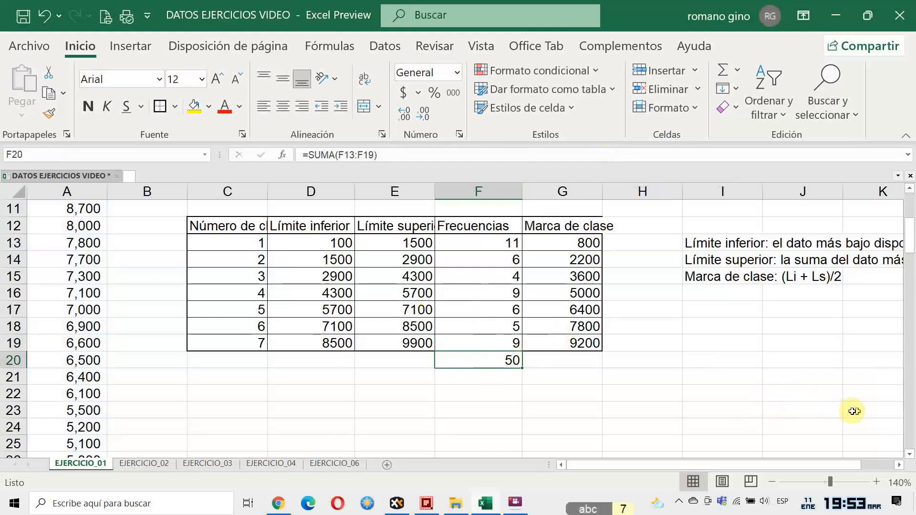
drag(747, 465, 763, 465)
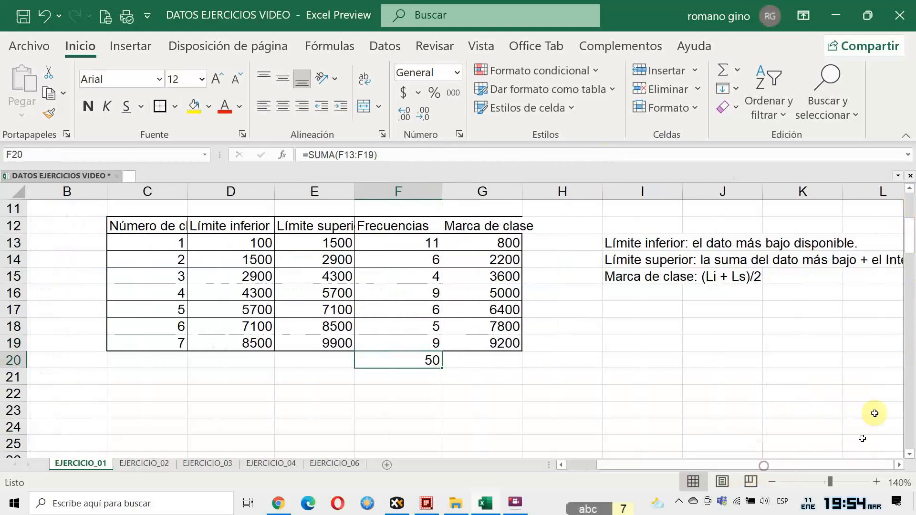
click(910, 189)
click(909, 189)
click(626, 401)
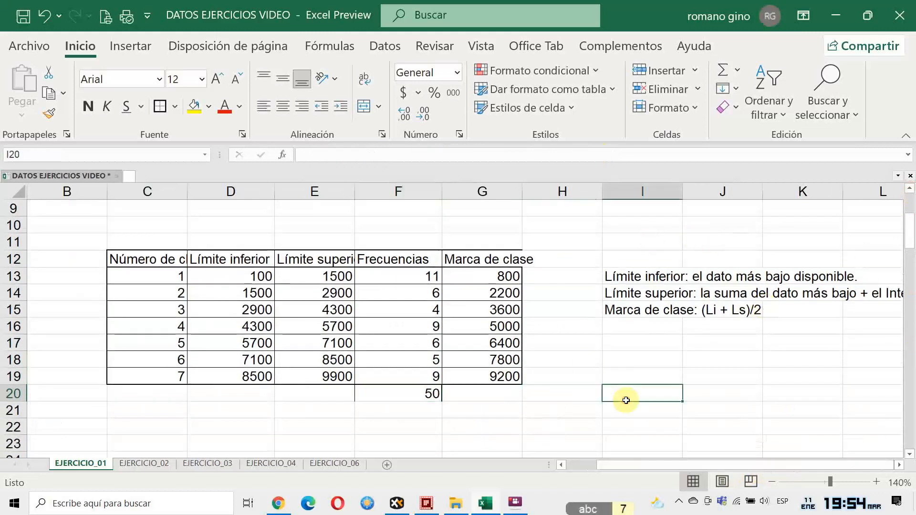
click(640, 370)
click(644, 345)
click(621, 360)
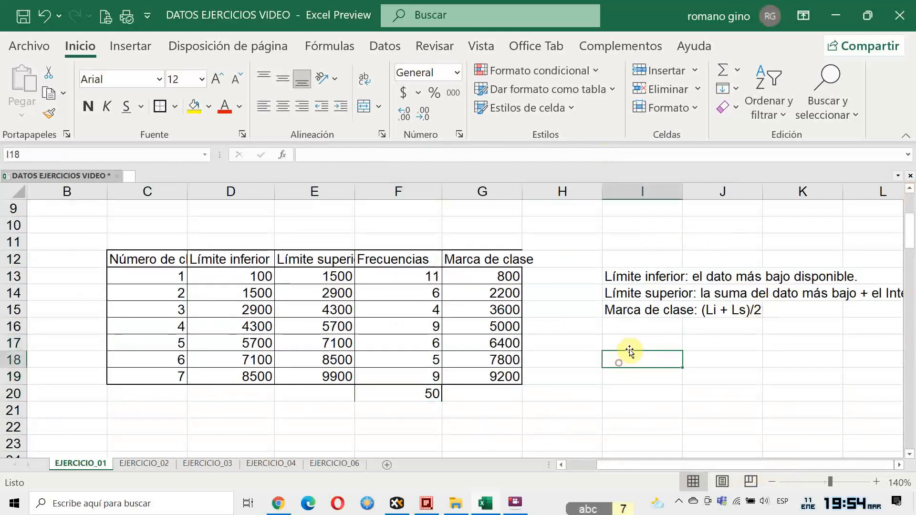
click(628, 328)
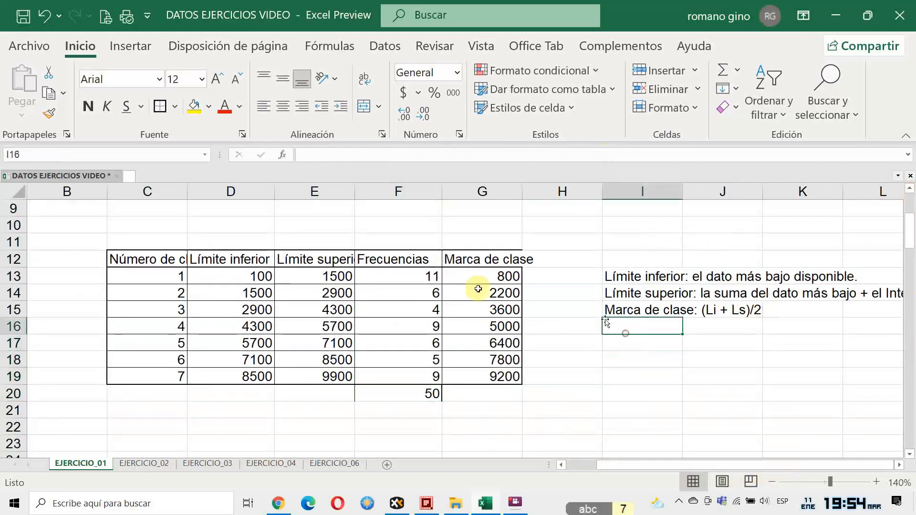
click(130, 50)
click(286, 71)
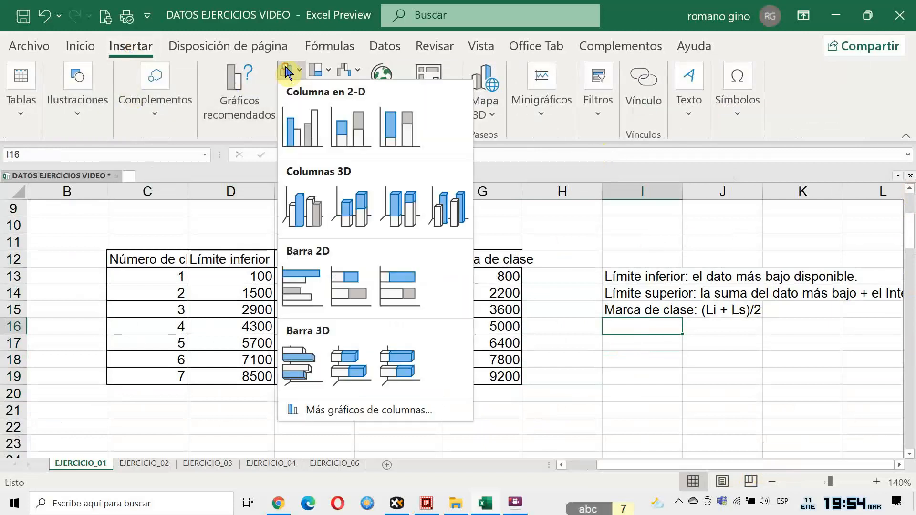
click(294, 120)
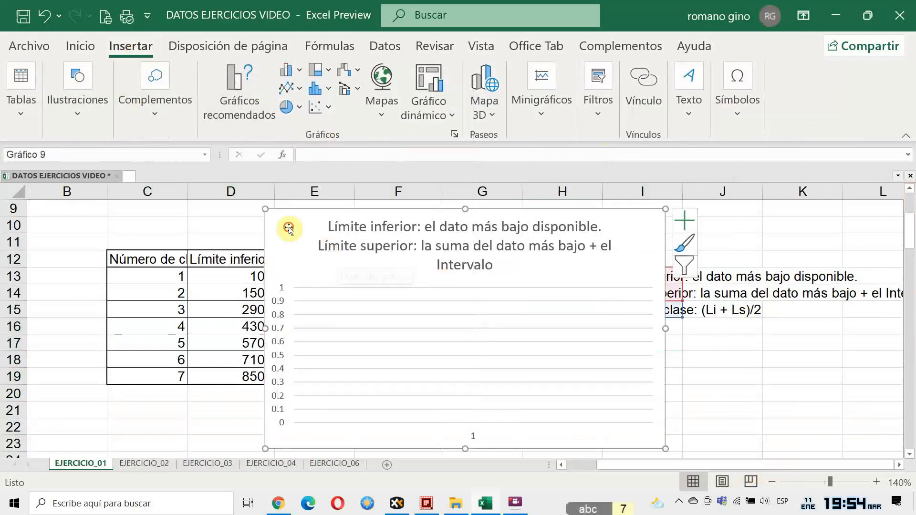
drag(288, 228, 549, 259)
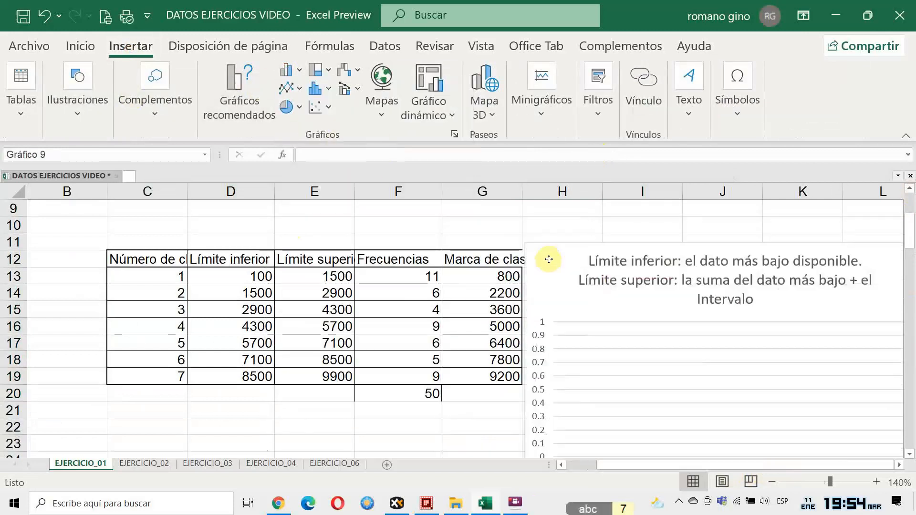
key(Delete)
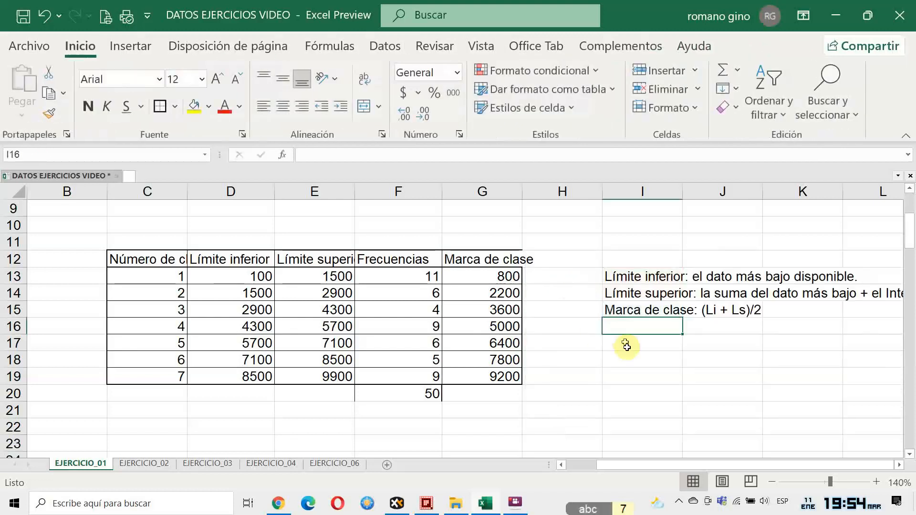
Step: Insert an empty 2-D column chart from blank cell I18 and place it beside the frequency table
click(634, 356)
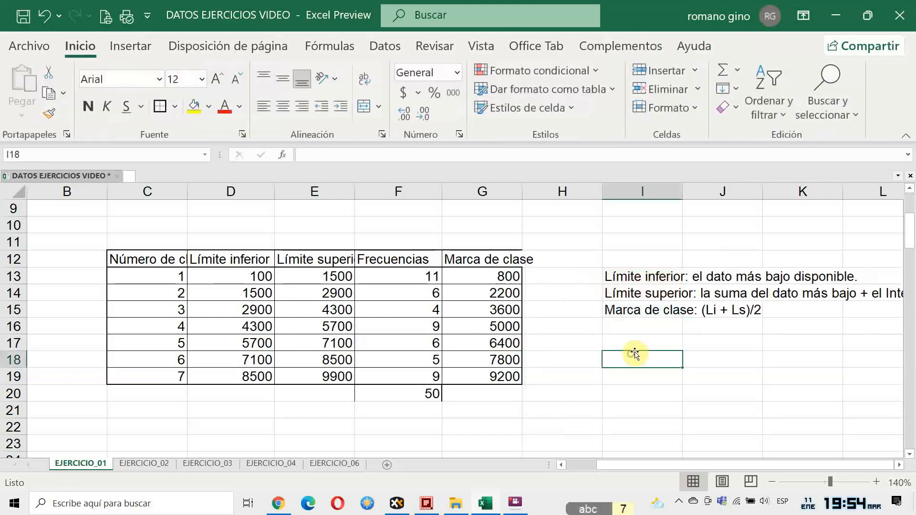
click(131, 46)
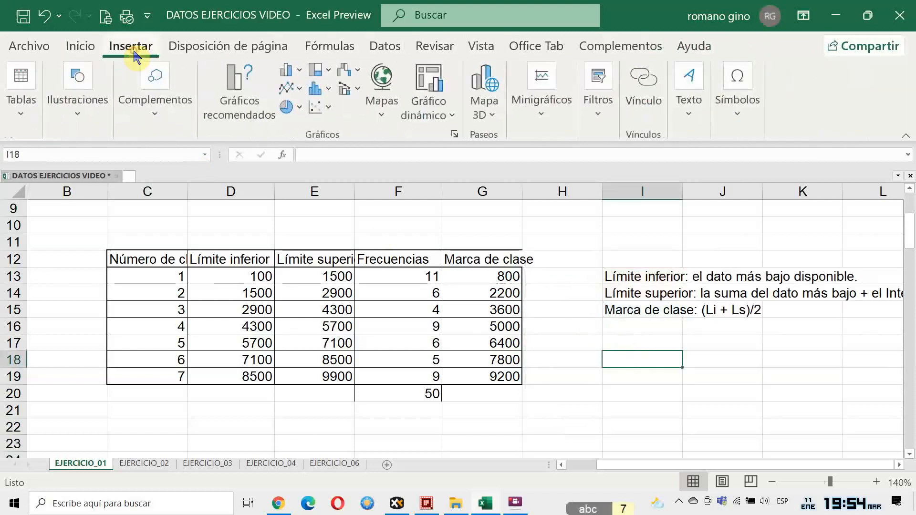
click(286, 71)
click(298, 91)
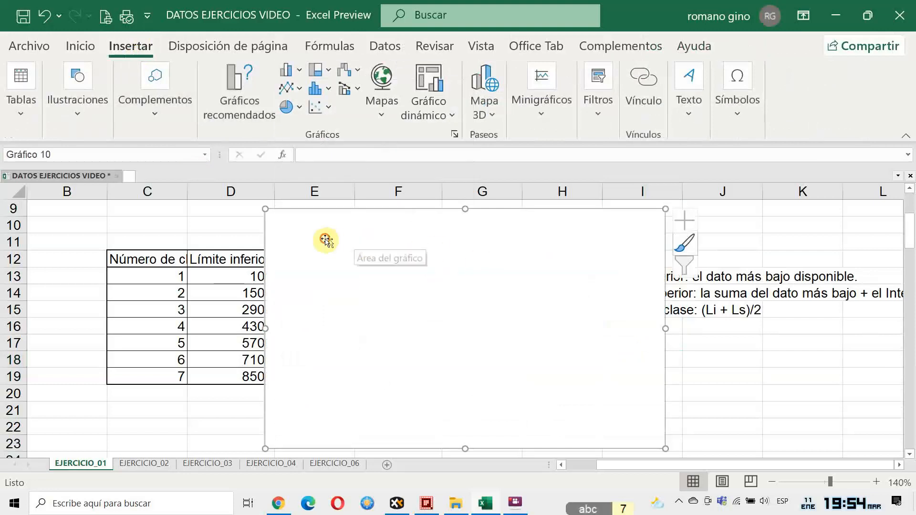
drag(323, 239, 614, 241)
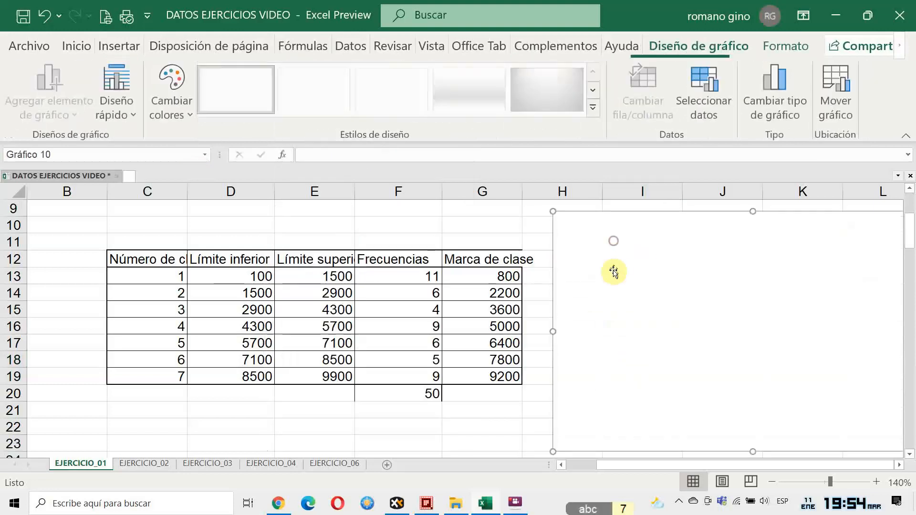
Step: Add a chart data series named "Frecuencias" with the class frequencies in F13:F19 as its values
click(707, 112)
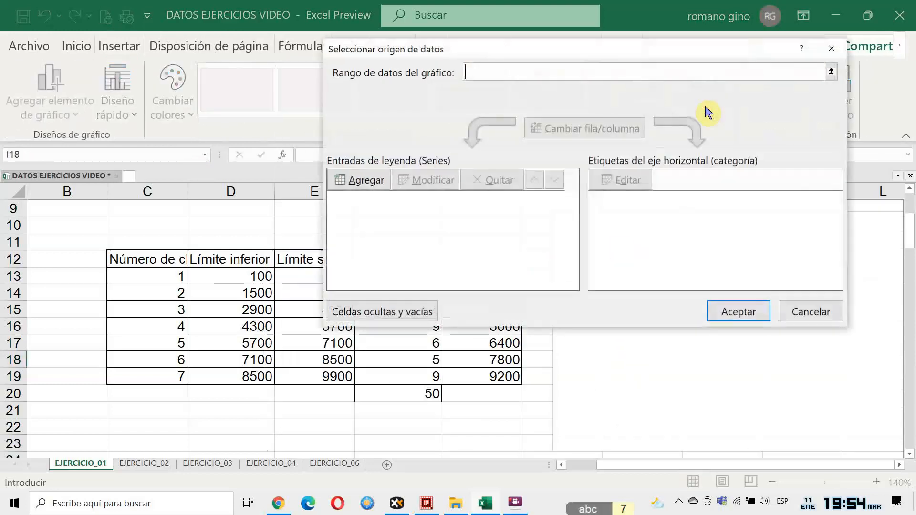
click(366, 181)
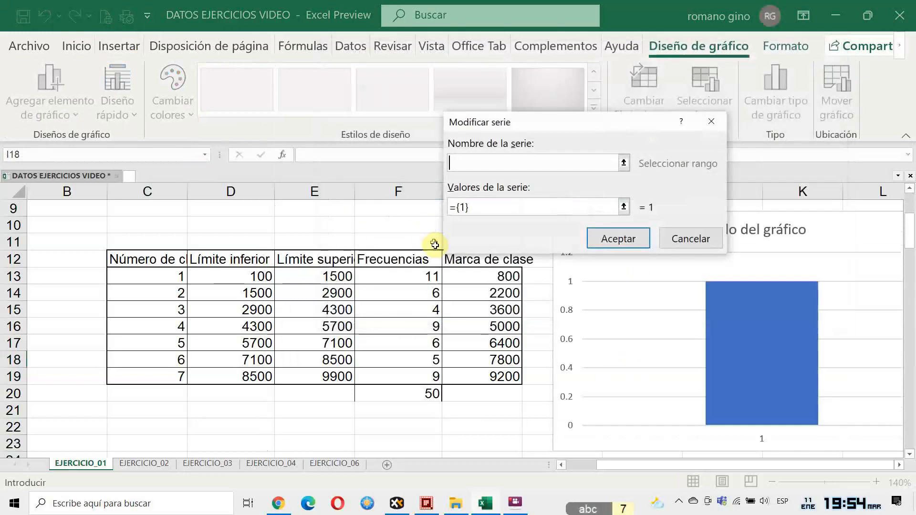
key(Caps_Lock)
text(F)
key(Caps_Lock)
text(re)
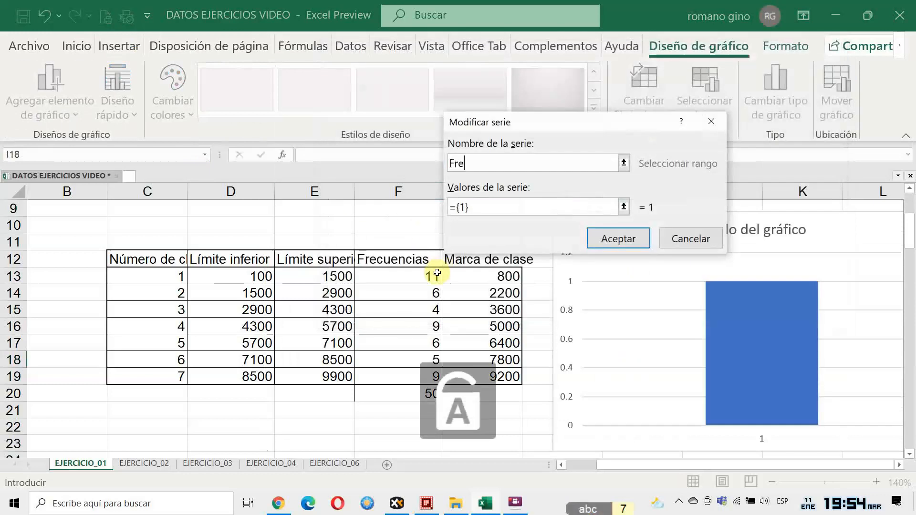
text(quencias)
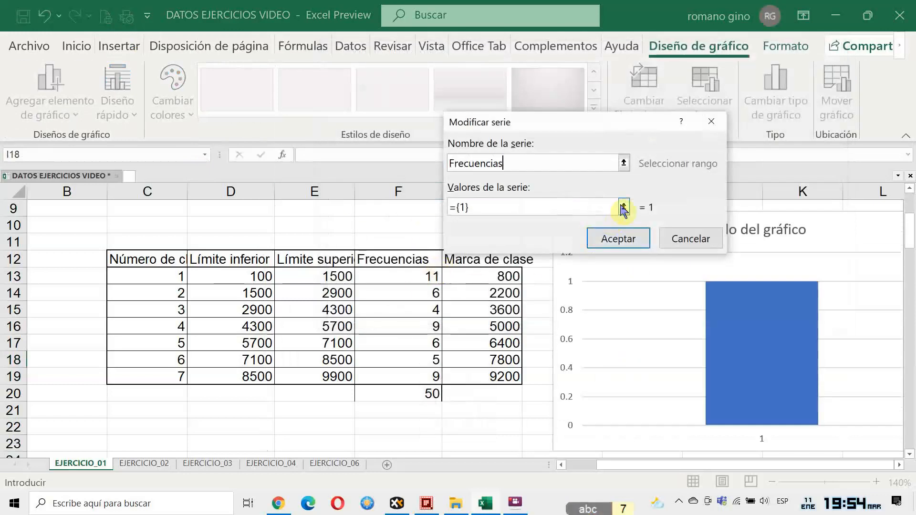
click(624, 209)
drag(413, 278, 413, 375)
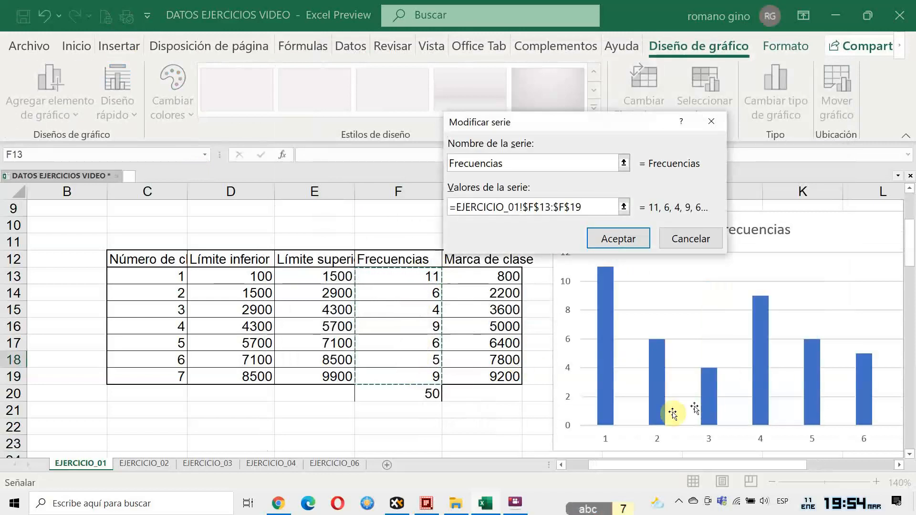
click(626, 241)
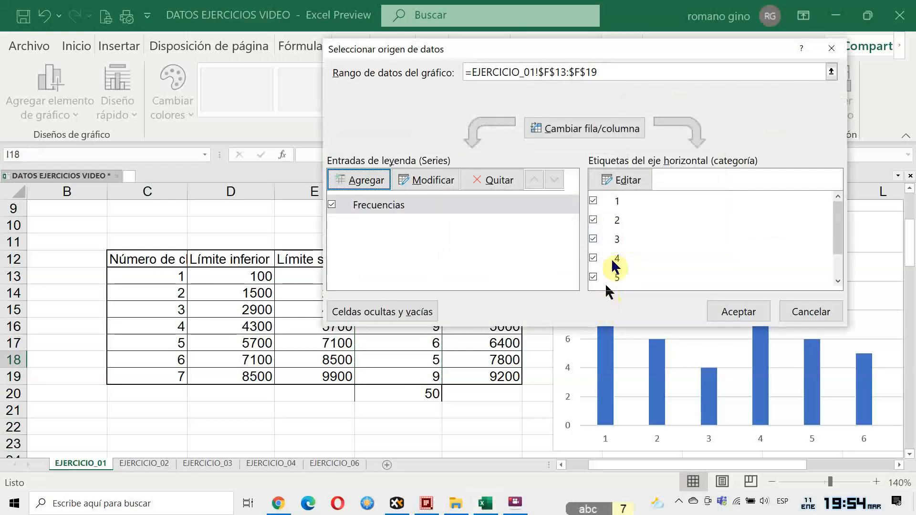
Step: Set the chart's horizontal axis labels to the Marca de clase values in G13:G19
click(619, 205)
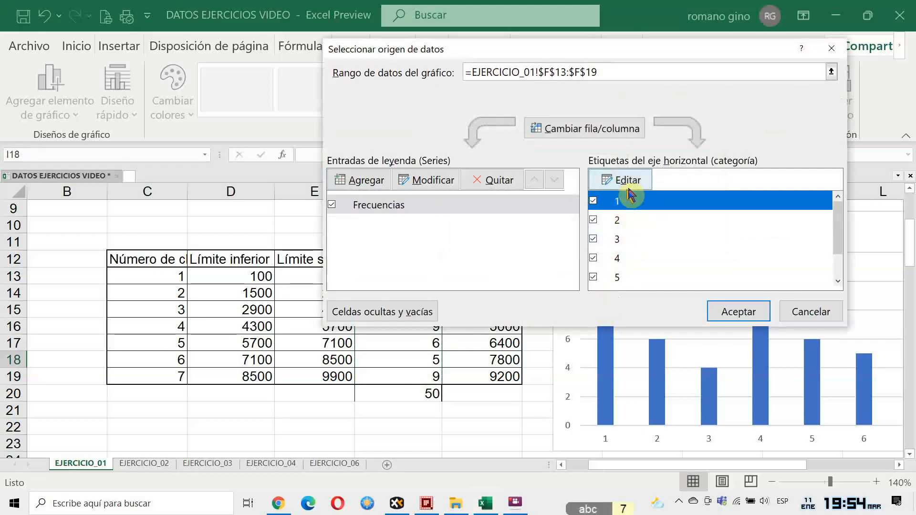
click(638, 184)
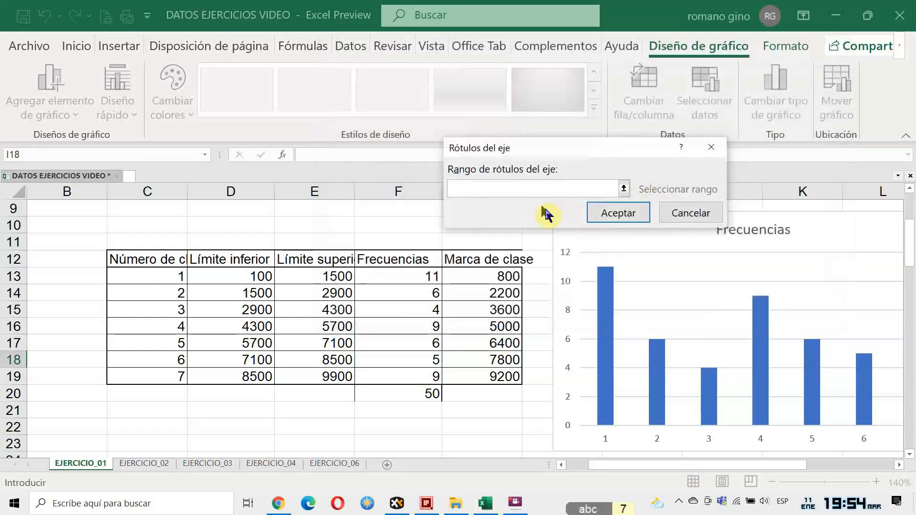
key(Caps_Lock)
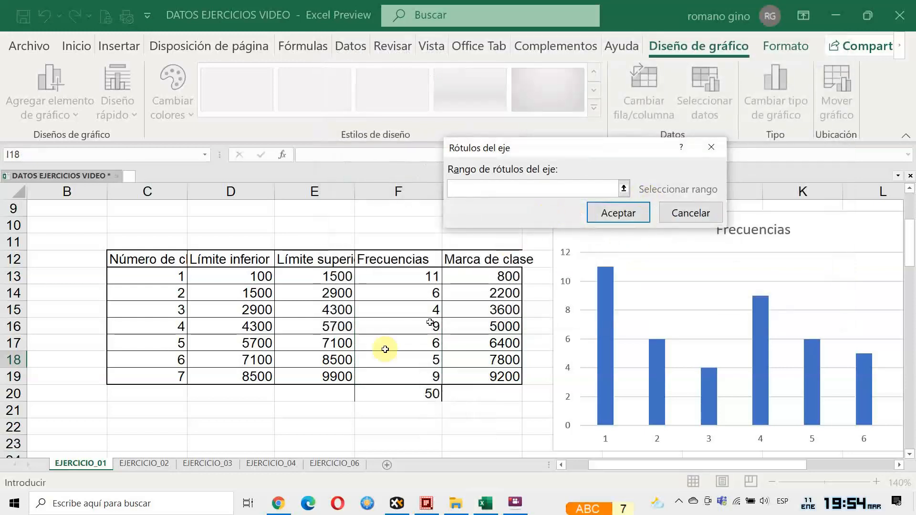
drag(486, 278, 487, 378)
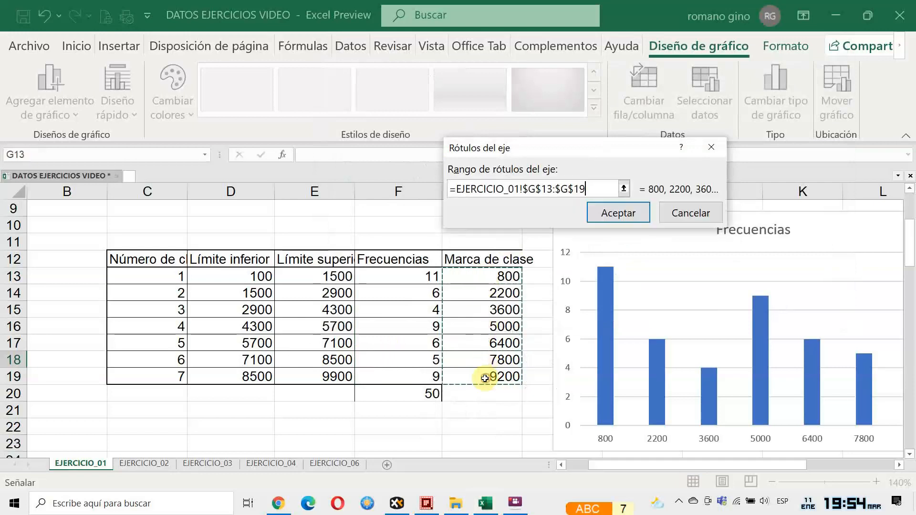
click(634, 212)
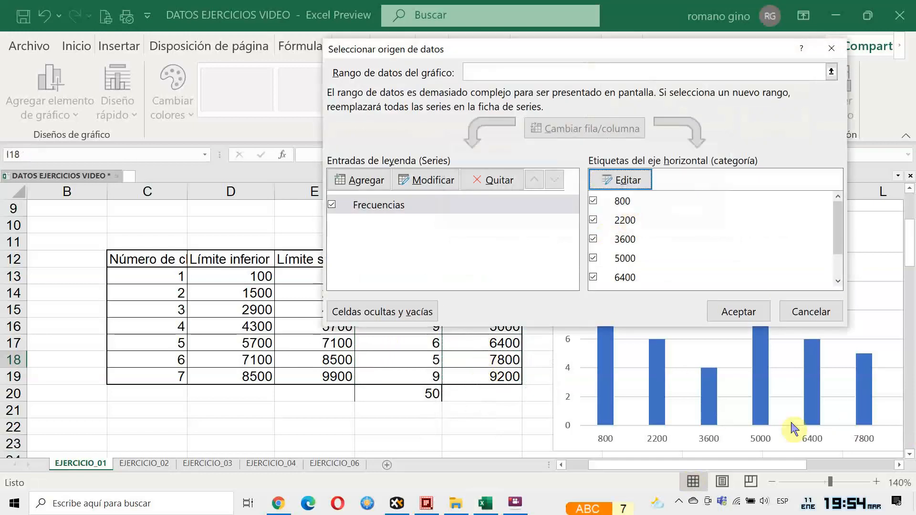
Step: Add a second chart data series named "Tendencia" with the frequencies in F13:F19 as its values and apply the data source changes
click(367, 180)
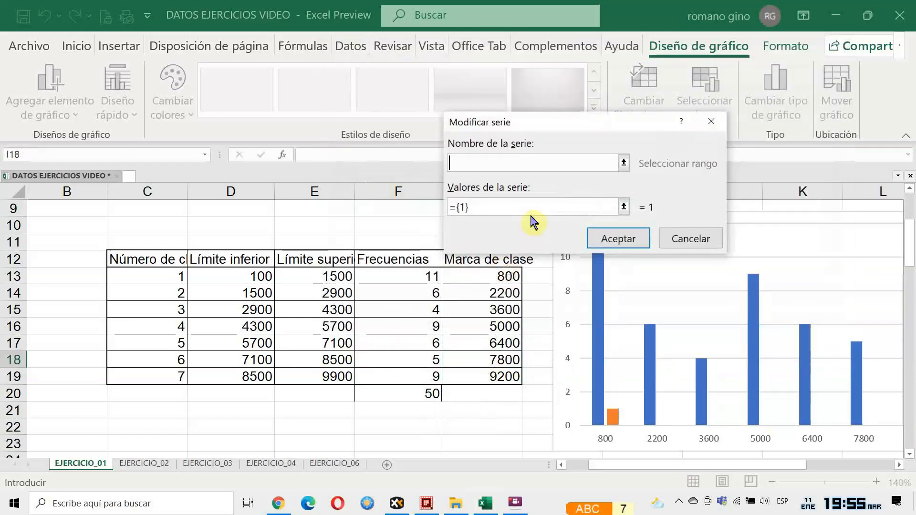
key(Caps_Lock)
key(Caps_Lock)
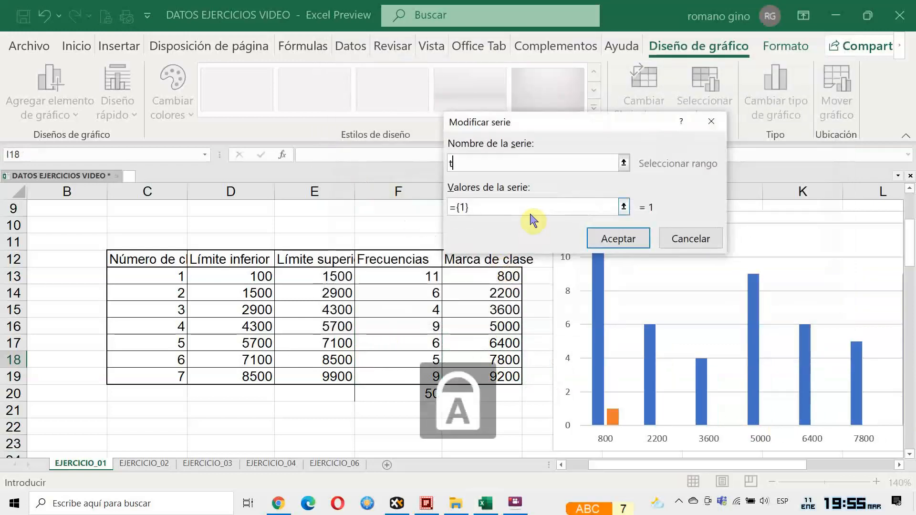
text(T)
key(Caps_Lock)
text(endencia)
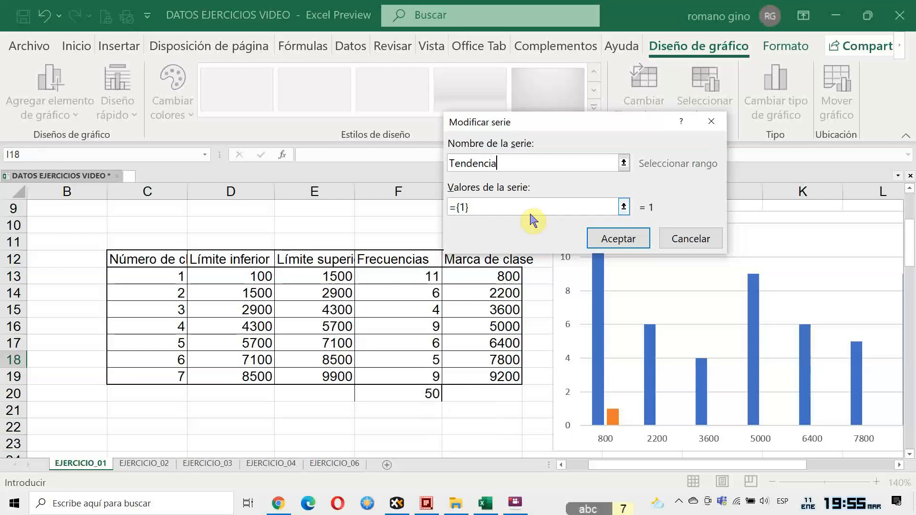
click(624, 207)
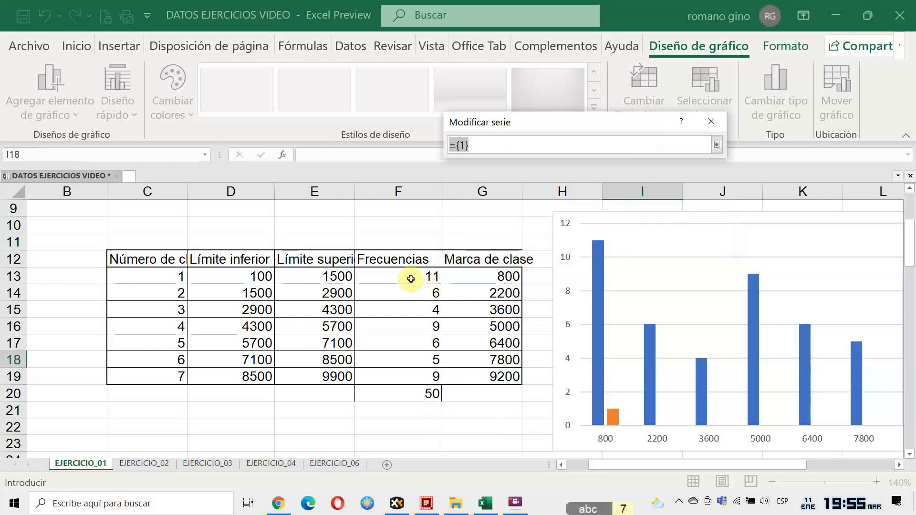
drag(411, 278, 413, 378)
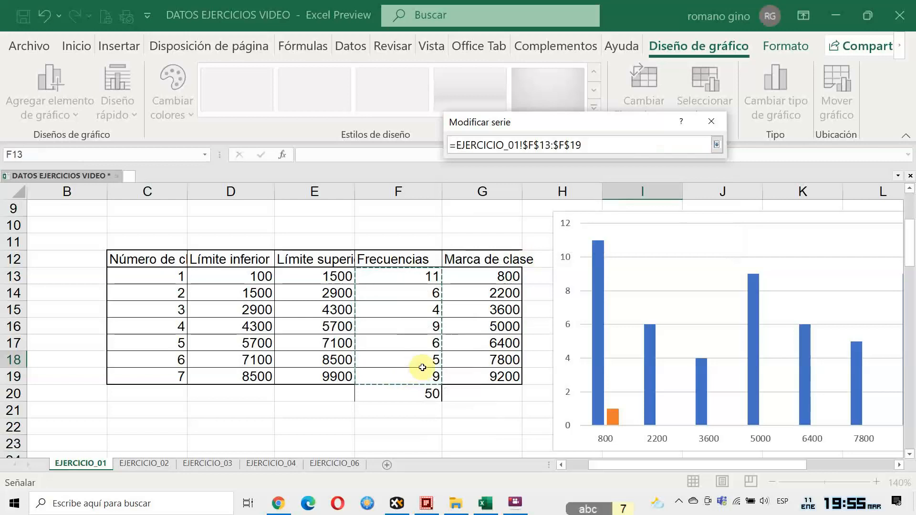
key(Return)
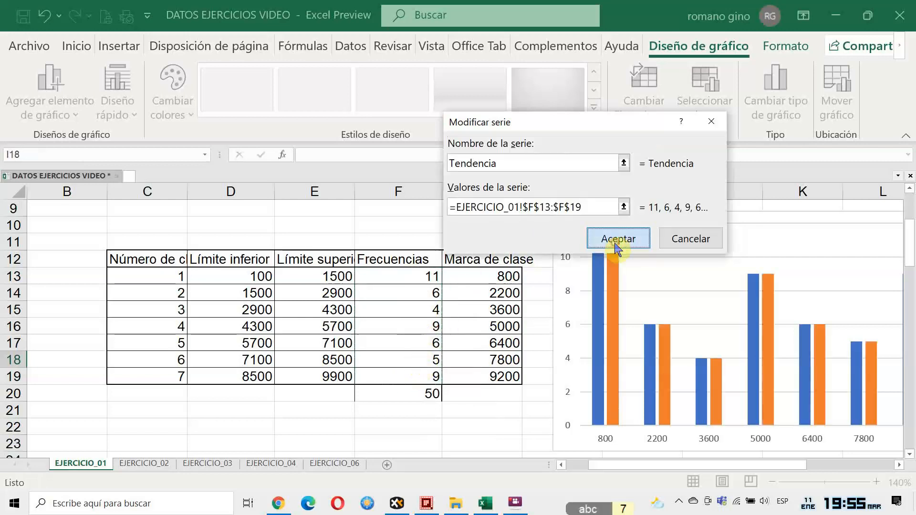
click(616, 244)
drag(592, 62, 357, 69)
click(505, 317)
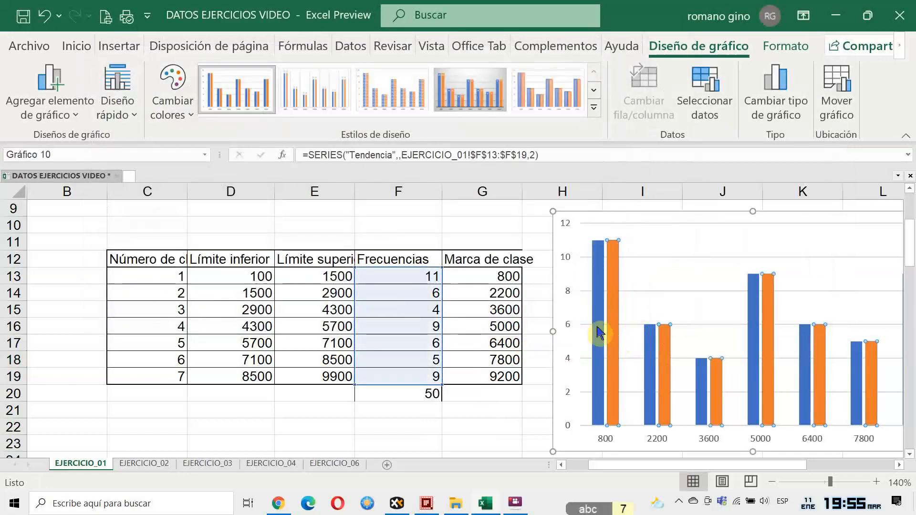
Step: Change the Tendencia series to a plain 2-D line over the frequency columns
mouse_move(600, 334)
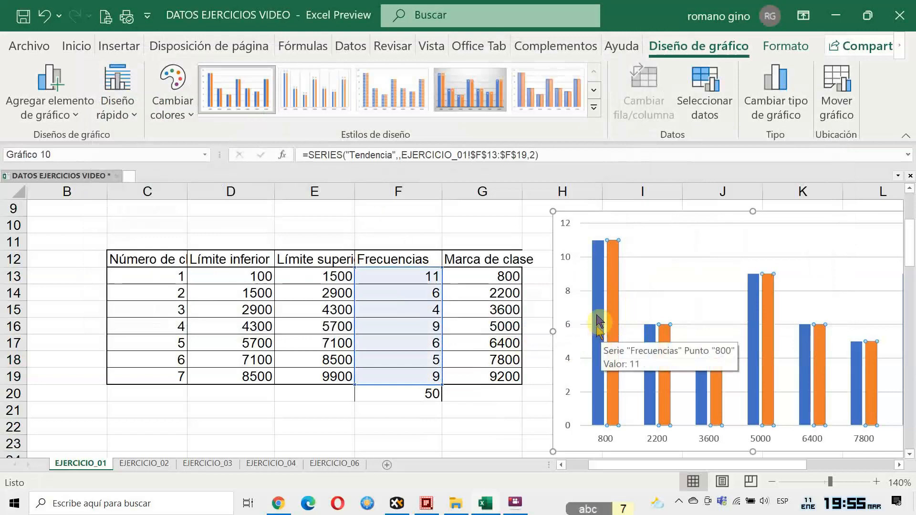
click(122, 45)
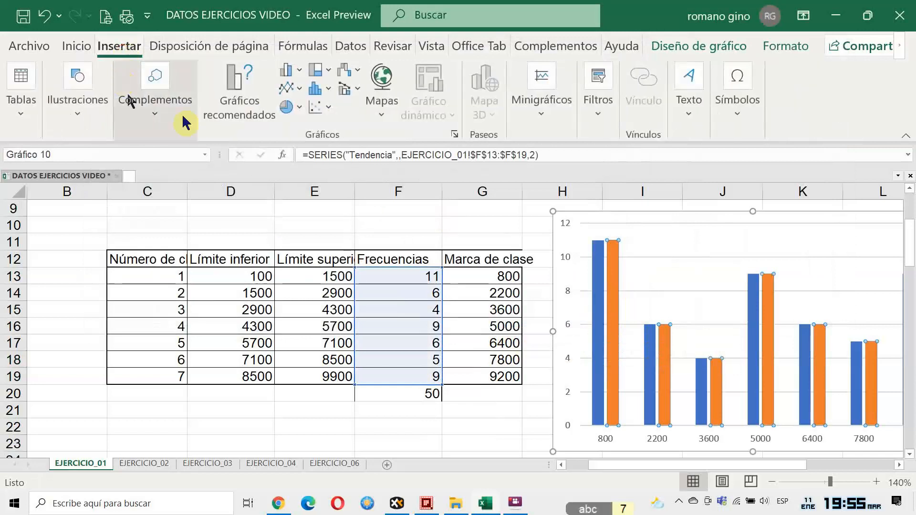
click(295, 92)
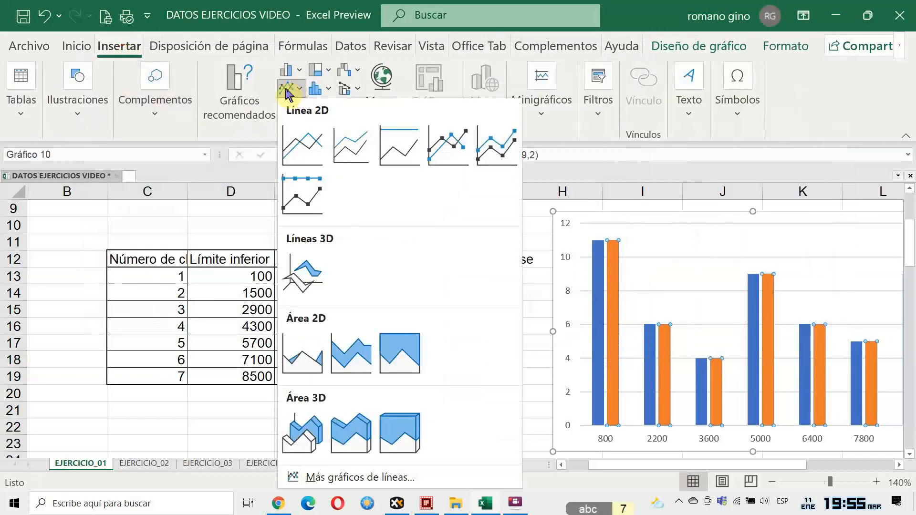
click(295, 145)
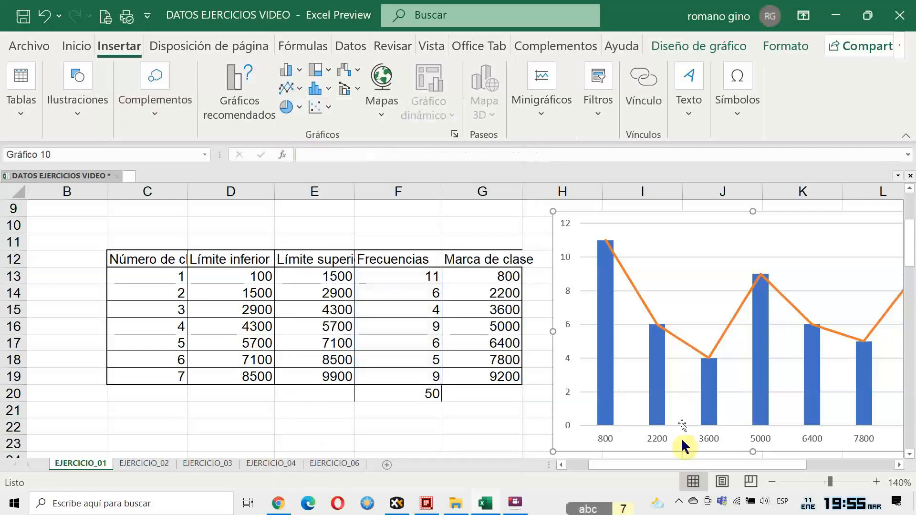
drag(640, 467, 660, 468)
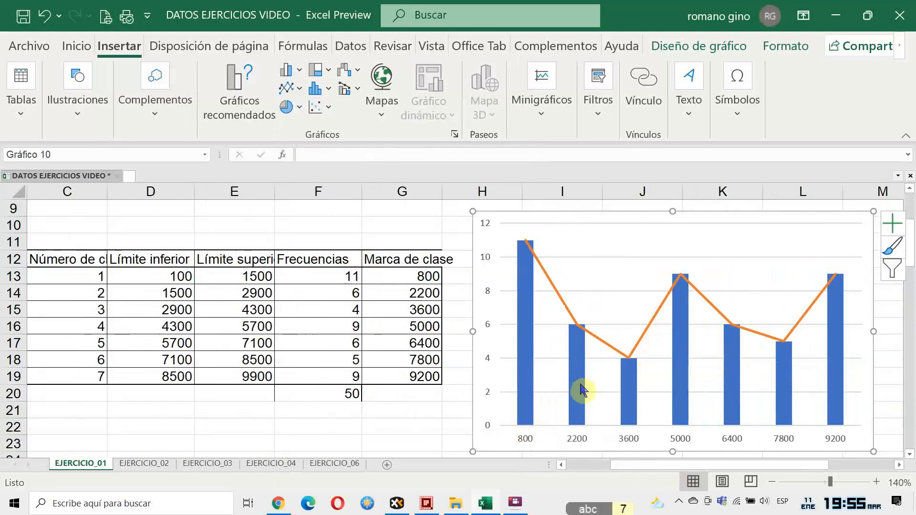
Step: Set the gap width (Ancho del rango) of the Frecuencias columns to 0%
mouse_move(578, 396)
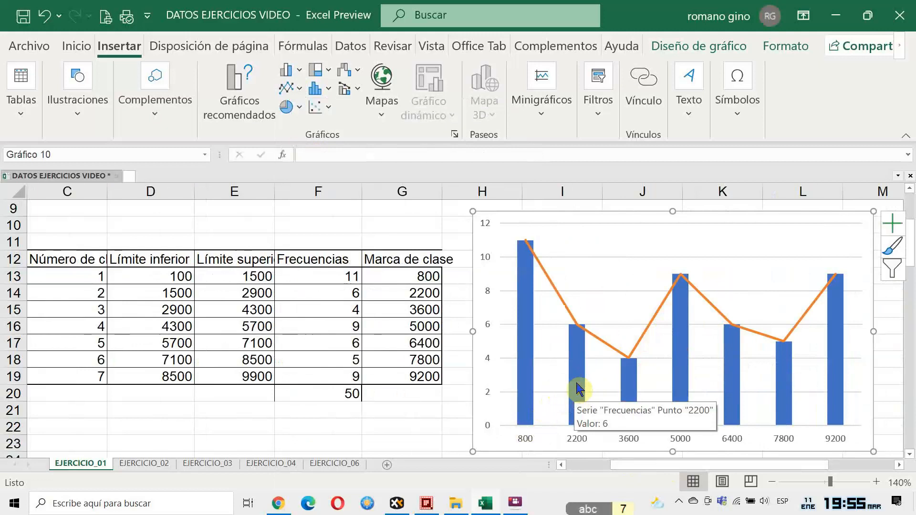
click(530, 361)
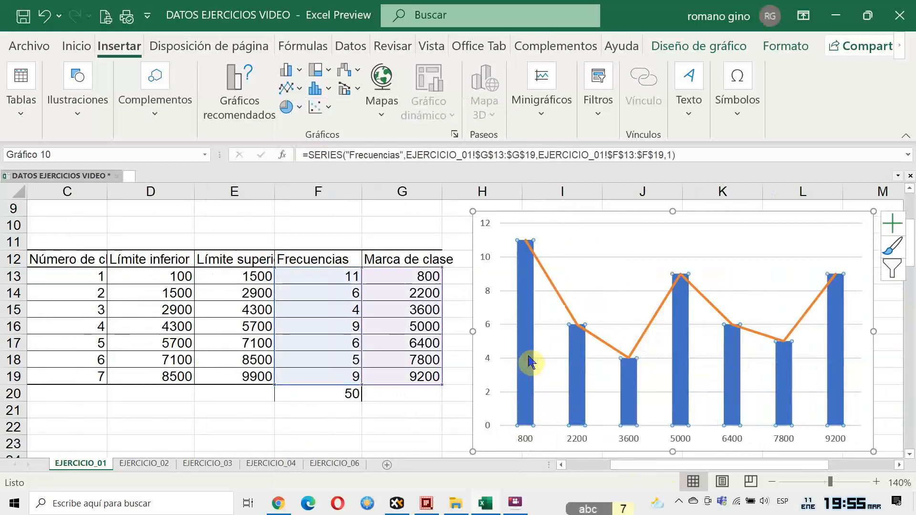
double_click(530, 362)
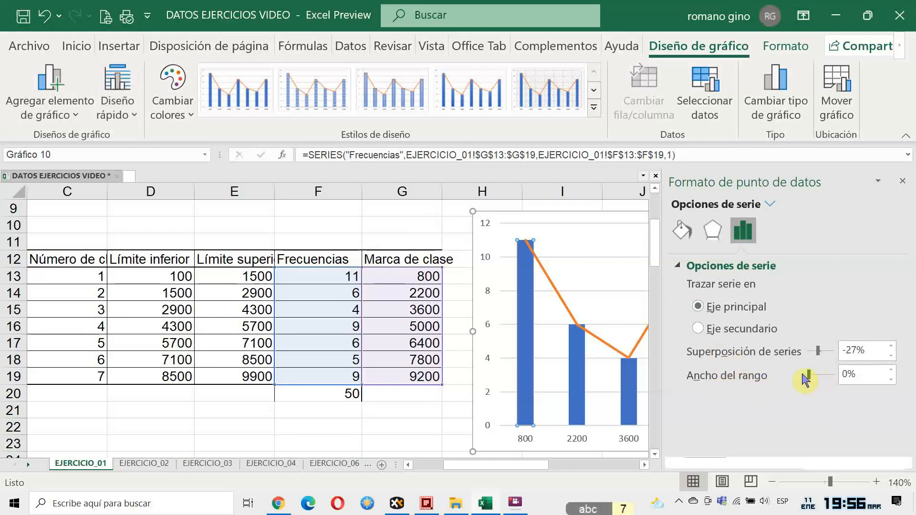
drag(806, 381, 803, 380)
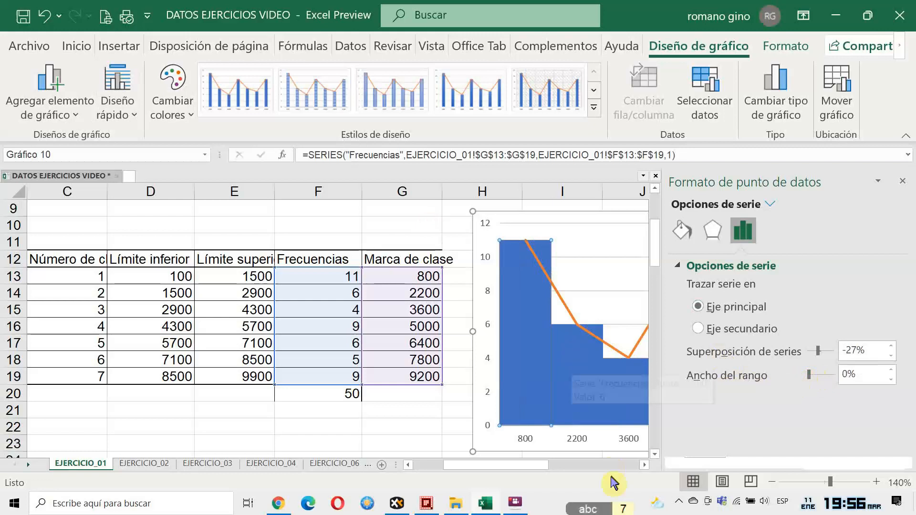
drag(539, 467, 582, 466)
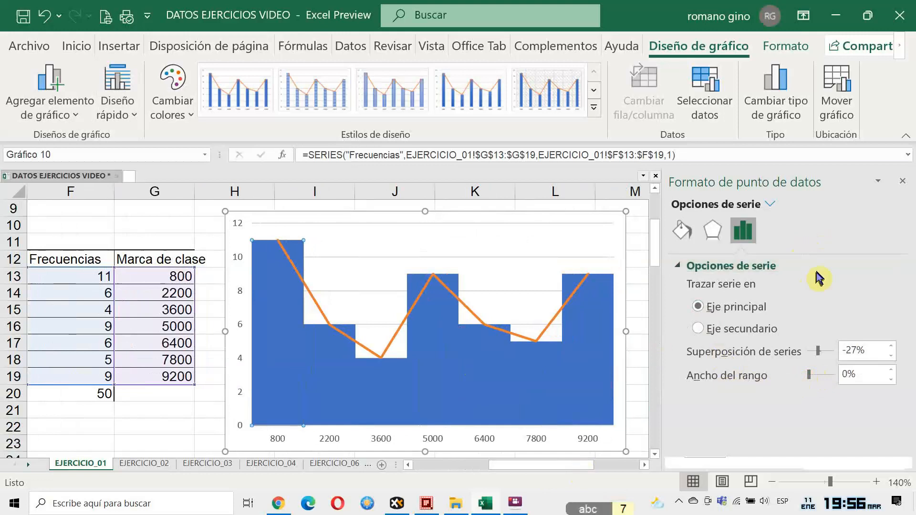
click(902, 181)
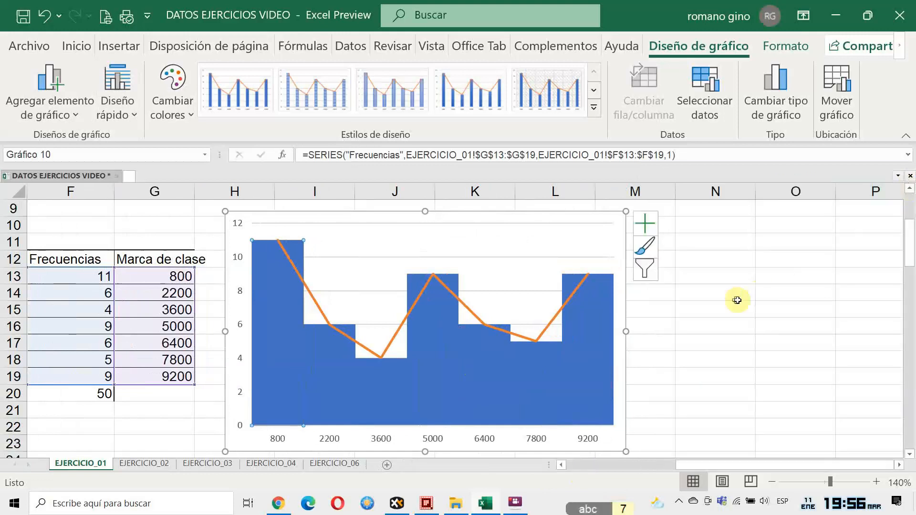
click(724, 315)
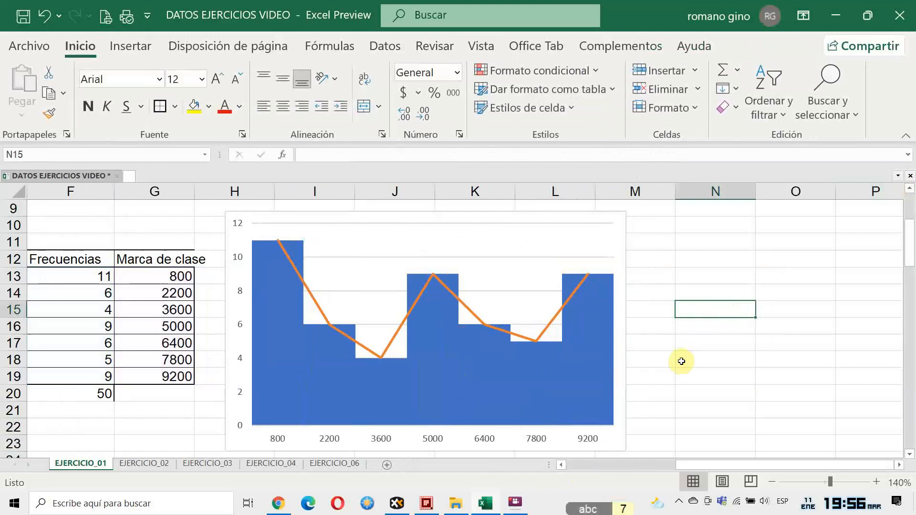
Step: Give the 9200 column a solid yellow border line
mouse_move(590, 363)
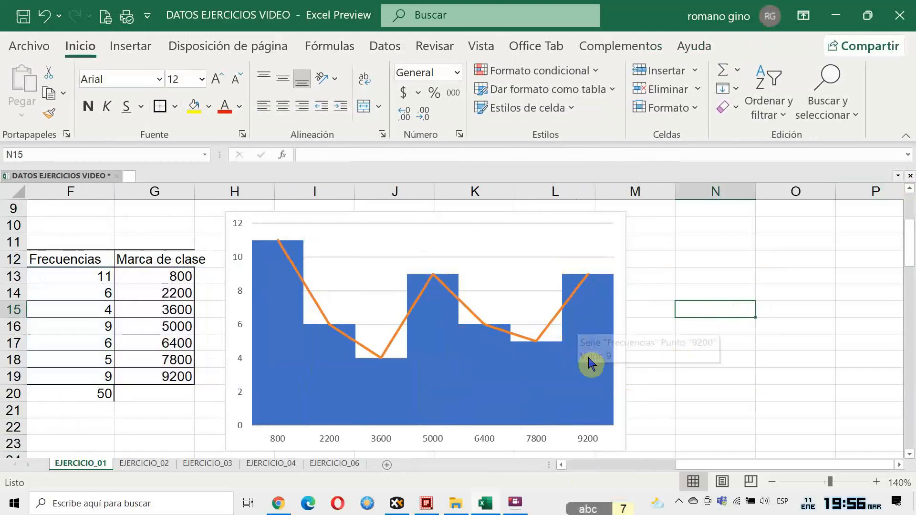
mouse_move(265, 315)
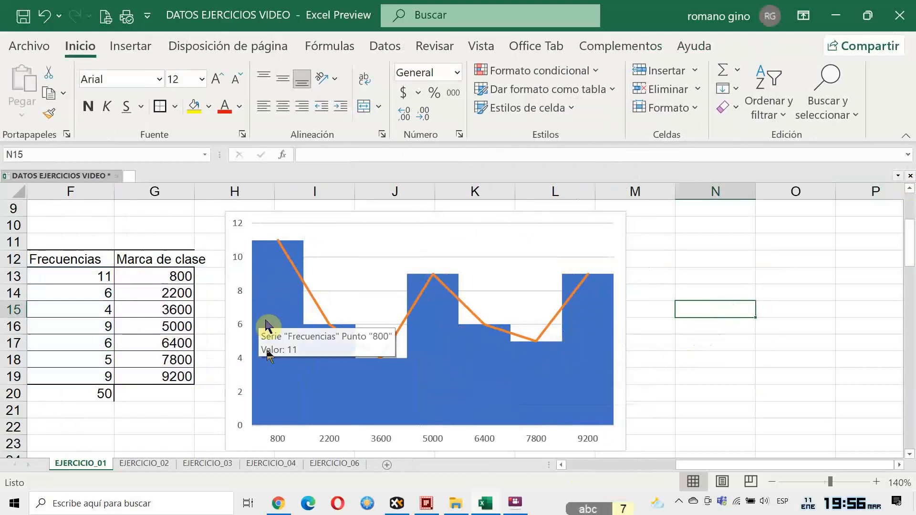
click(589, 342)
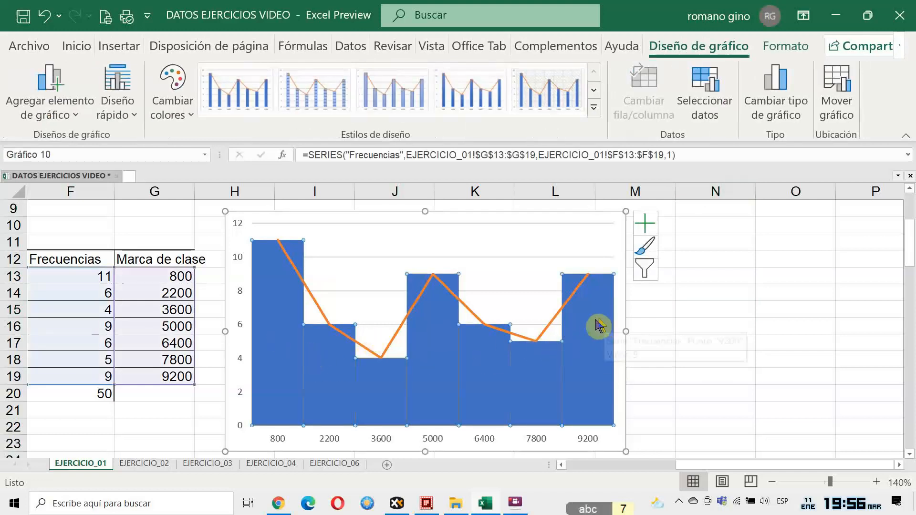
double_click(596, 336)
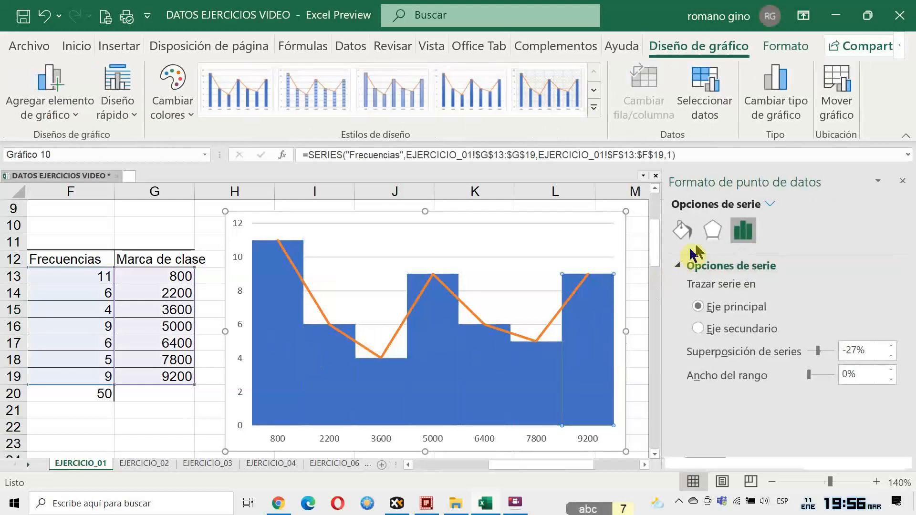
click(682, 231)
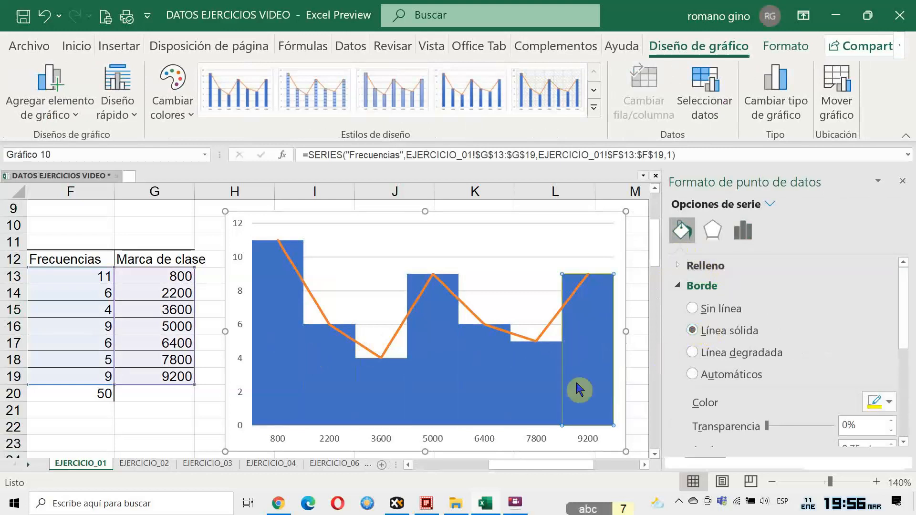
click(713, 229)
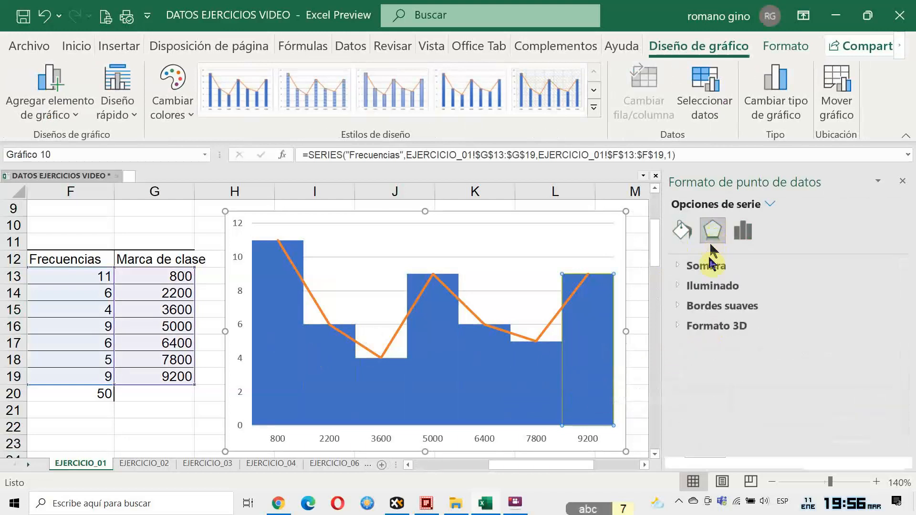
click(683, 230)
Step: Apply the same solid yellow border to the 7800, 6400, 5000 and 3600 columns
click(520, 385)
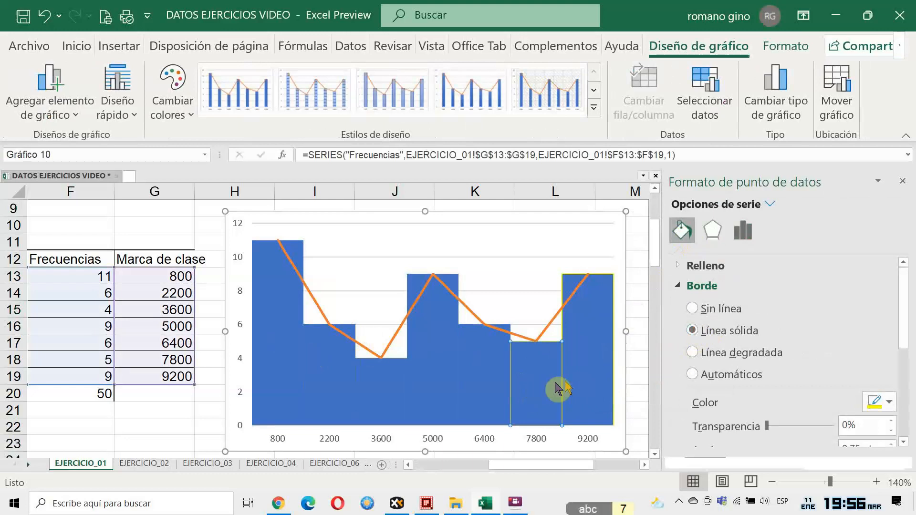
click(478, 382)
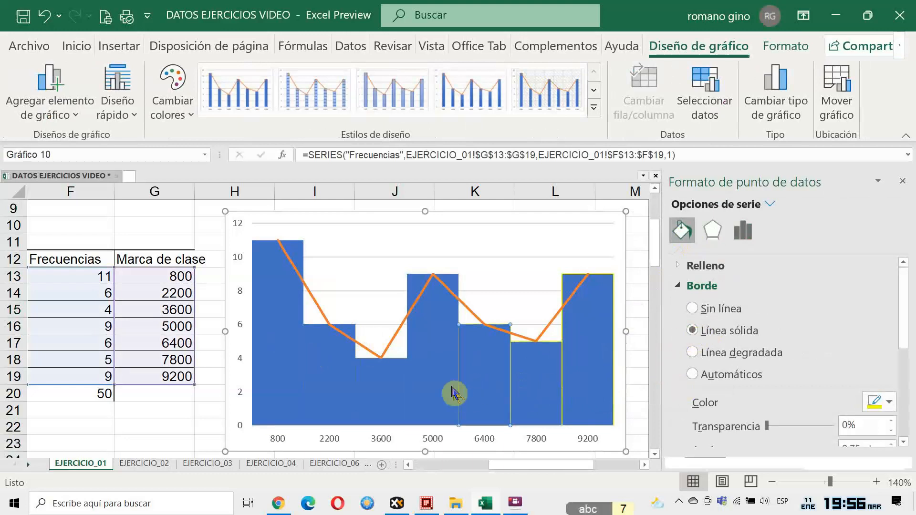
click(438, 384)
click(691, 330)
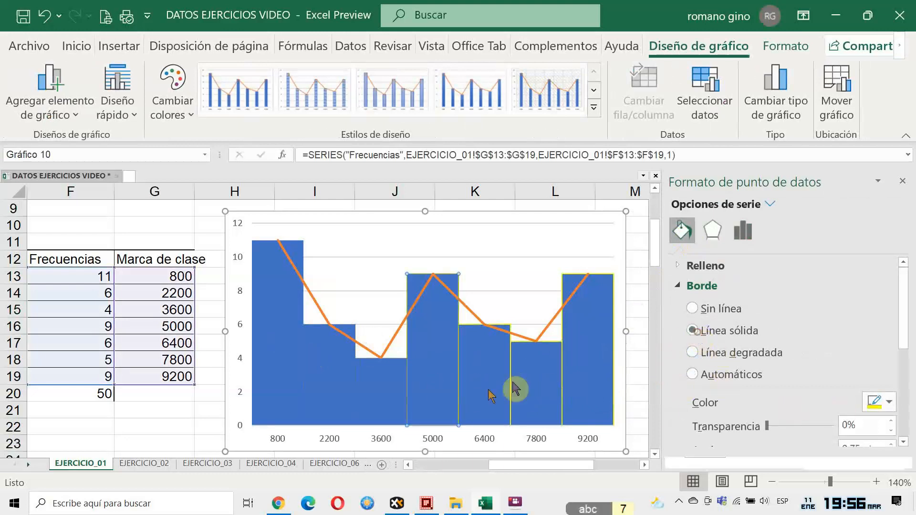
click(371, 401)
click(692, 330)
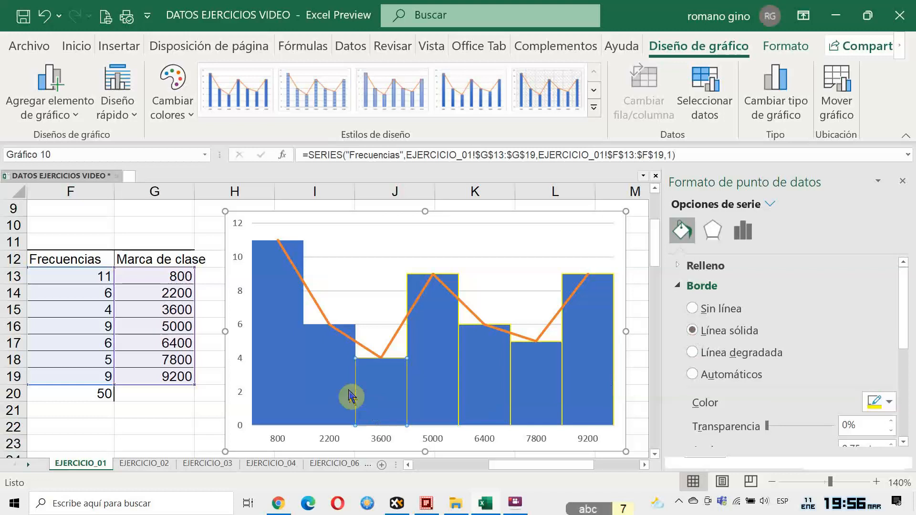
Step: Give the 2200 column a solid yellow border with a width of 2 pt
click(333, 380)
click(707, 333)
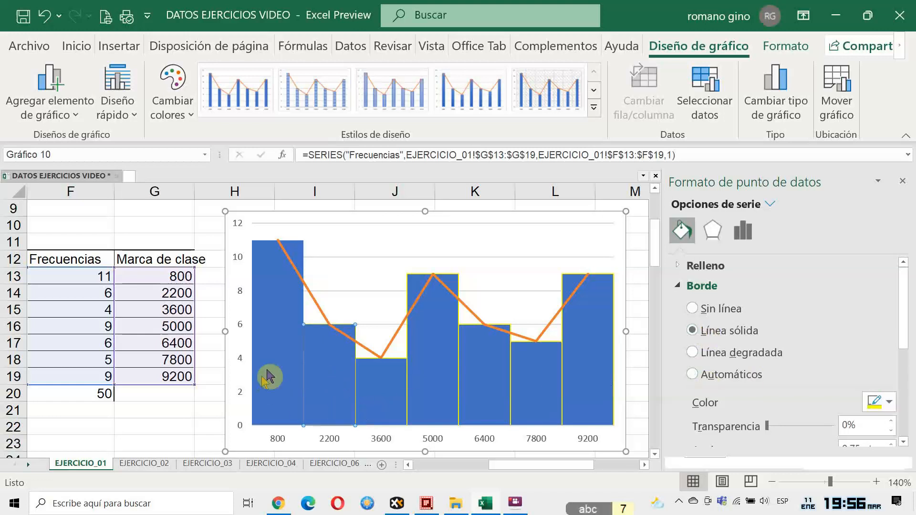
drag(905, 319, 908, 340)
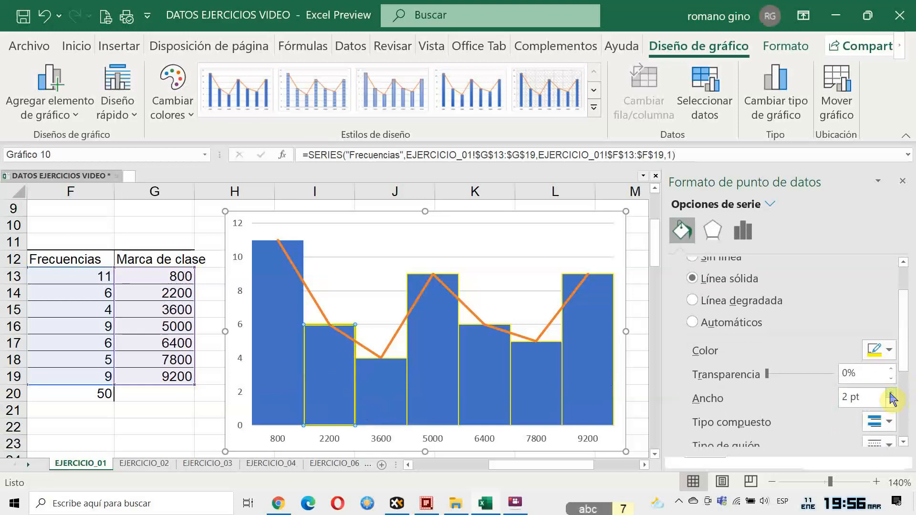
click(903, 182)
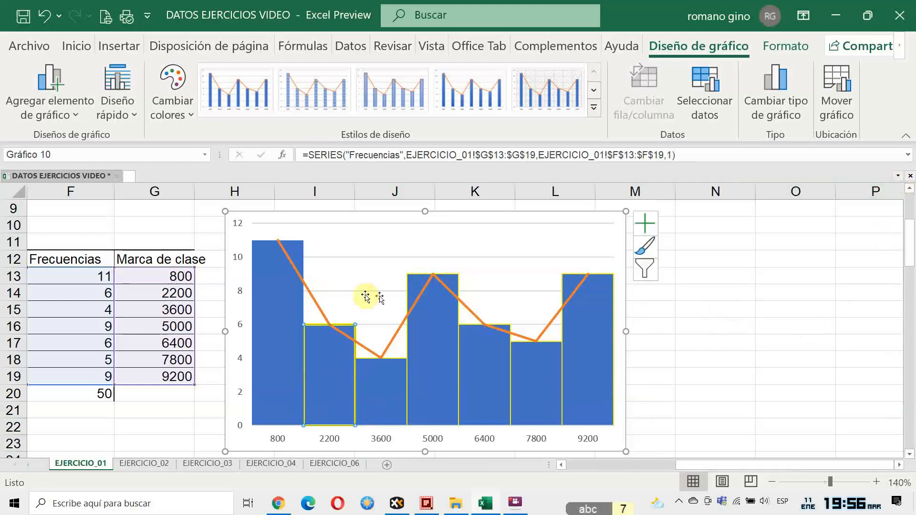
Step: Copy the whole histogram chart and open Pegado especial for it
click(332, 218)
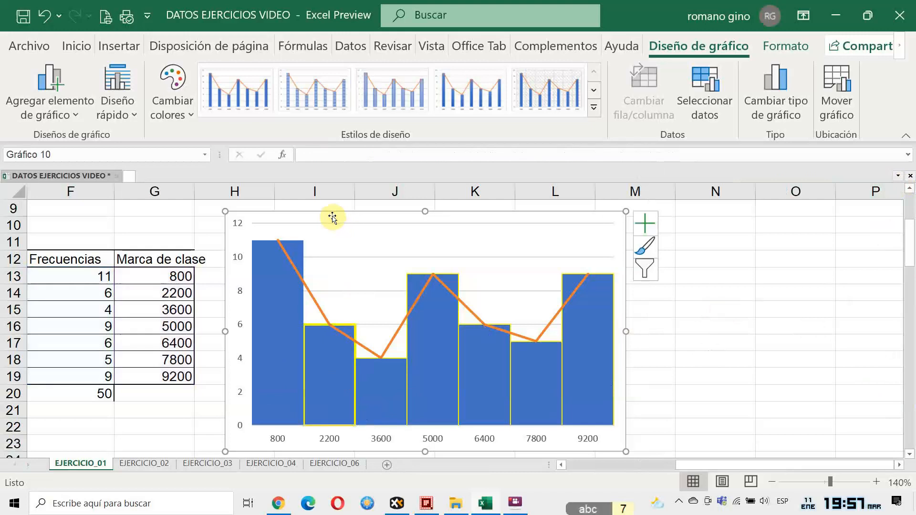
click(77, 47)
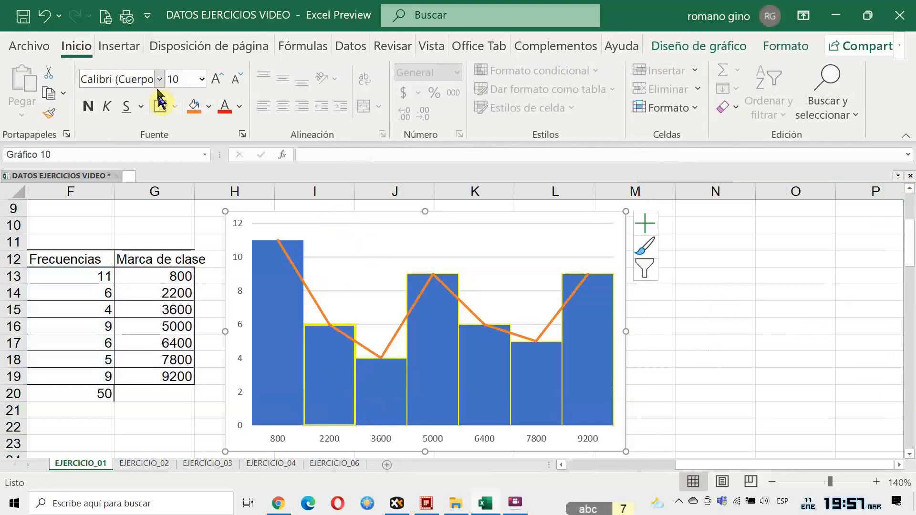
right_click(296, 220)
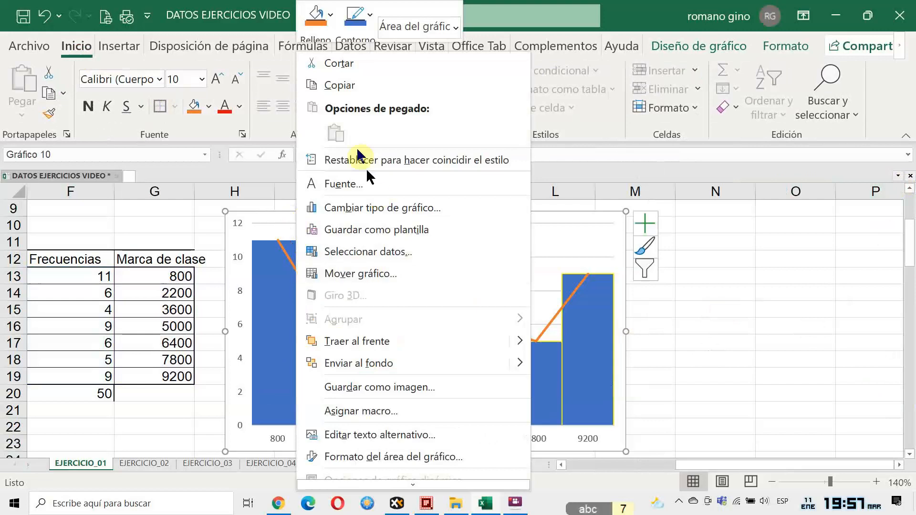
click(339, 86)
click(24, 119)
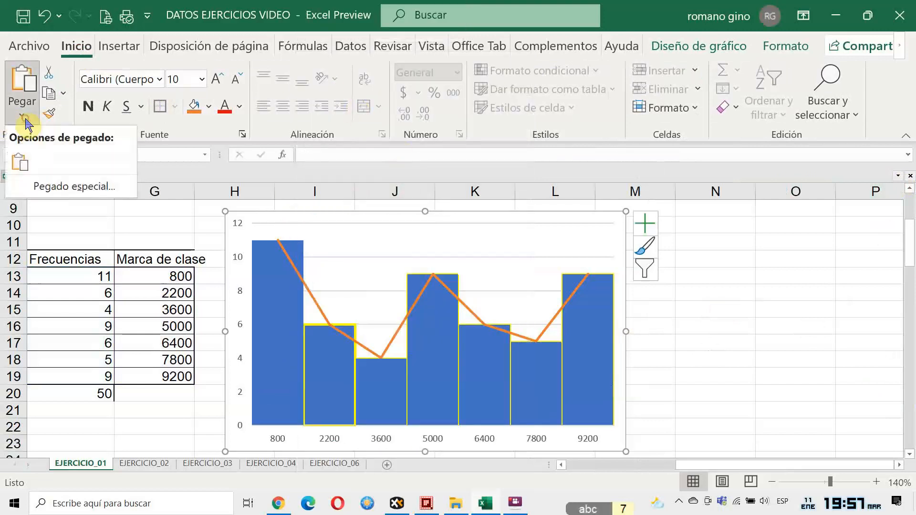
click(62, 186)
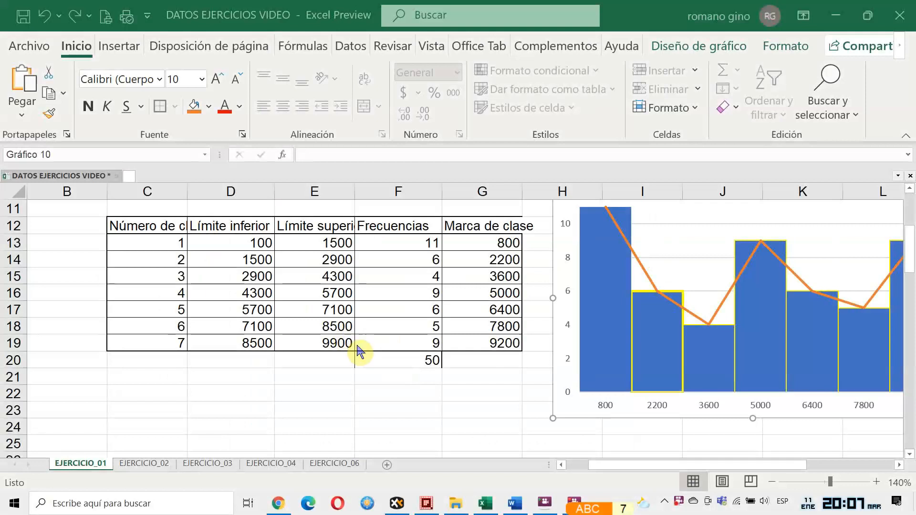
Step: Switch to the Word document Resultados Actividad 02 and place the cursor on the empty line below part a)'s red instruction
click(516, 505)
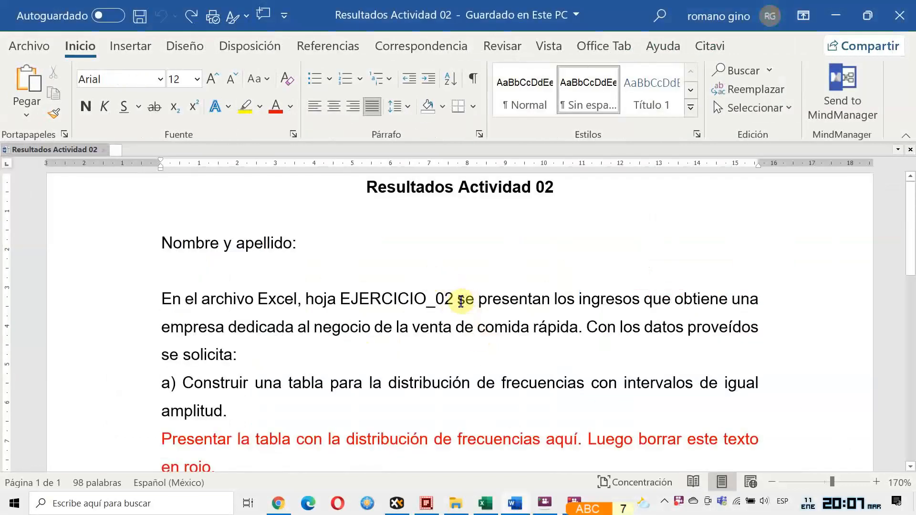
scroll(425, 260, down, 3)
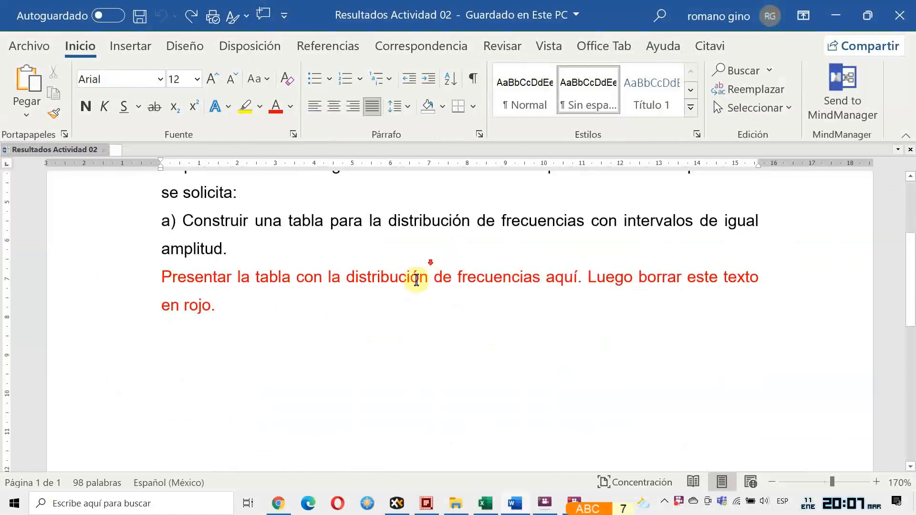
click(265, 221)
scroll(293, 349, up, 3)
scroll(259, 344, down, 3)
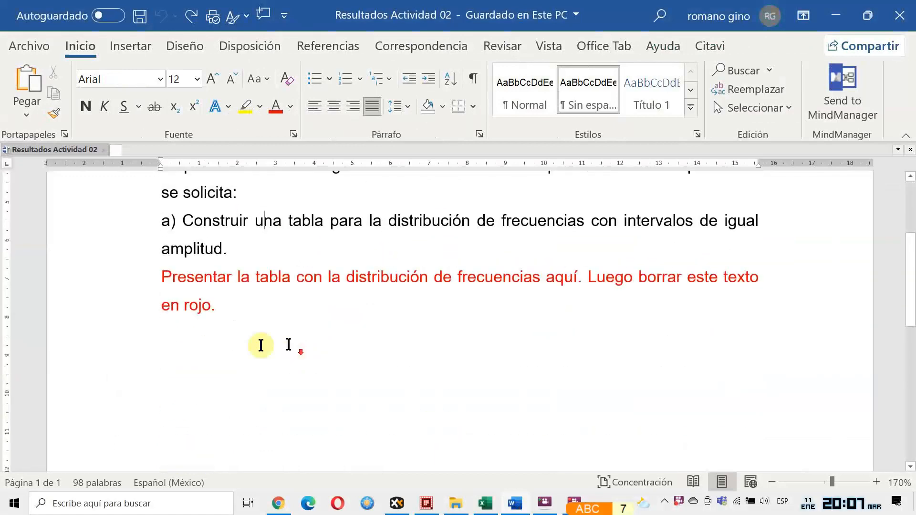
click(239, 329)
Step: Copy the frequency table C12:G20 from the Excel sheet EJERCICIO_01 and paste it into the Word document under part a)
click(486, 504)
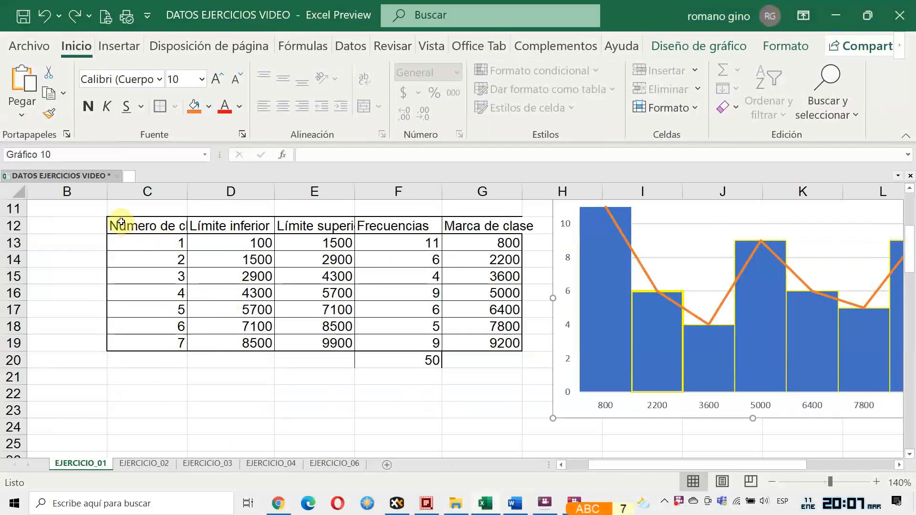
drag(116, 225, 473, 357)
key(ctrl+c)
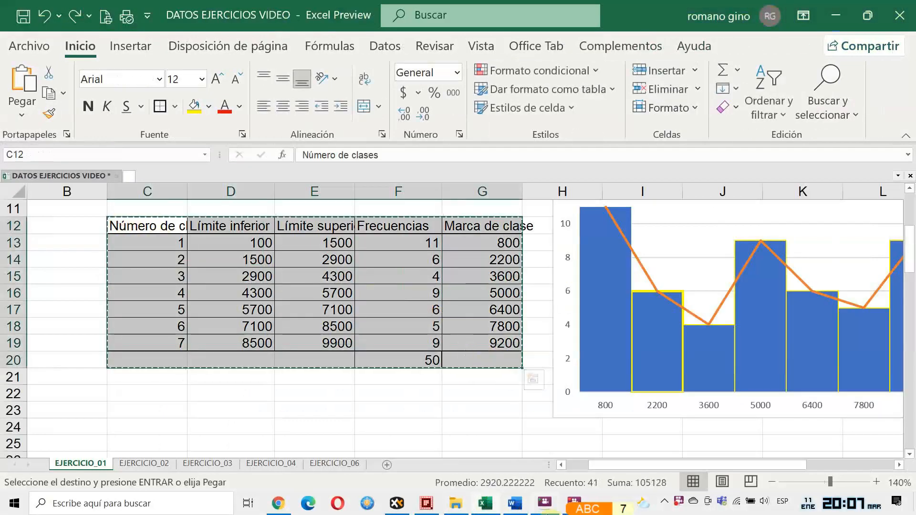
click(515, 503)
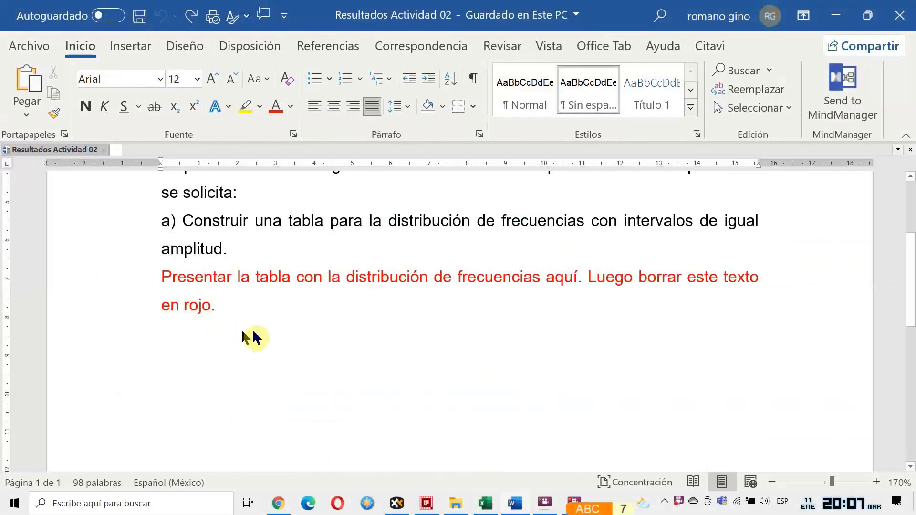
key(ctrl+v)
Step: Delete the red placeholder text of part a) and the surplus blank lines below the pasted frequency table
scroll(246, 345, up, 2)
double_click(133, 334)
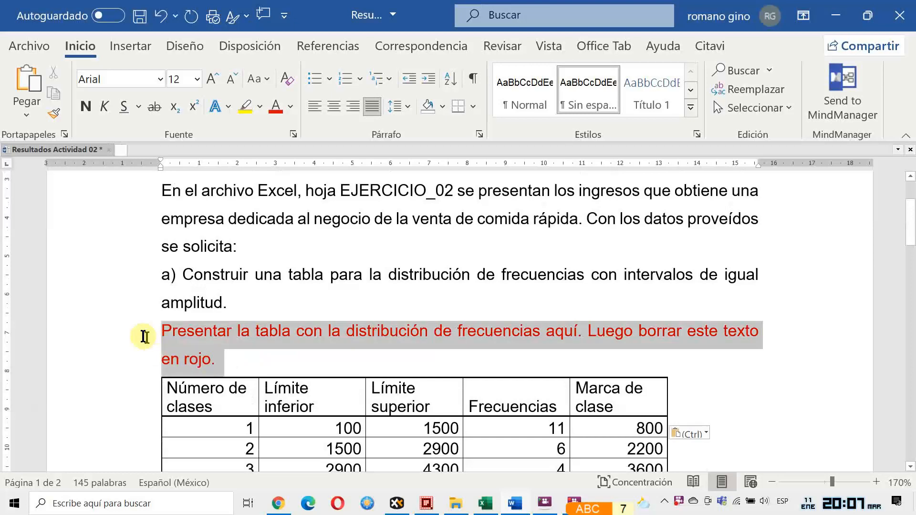
key(Delete)
scroll(240, 339, down, 6)
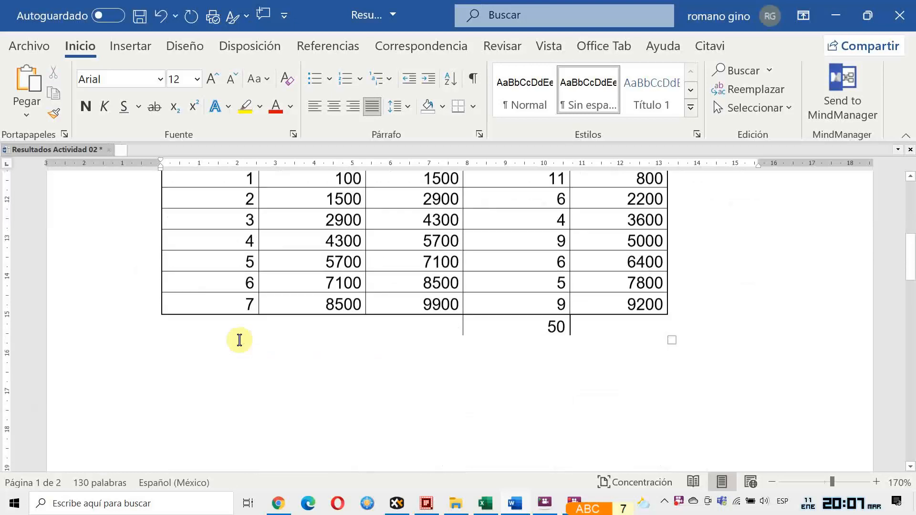
scroll(187, 290, up, 2)
drag(177, 253, 176, 380)
key(Delete)
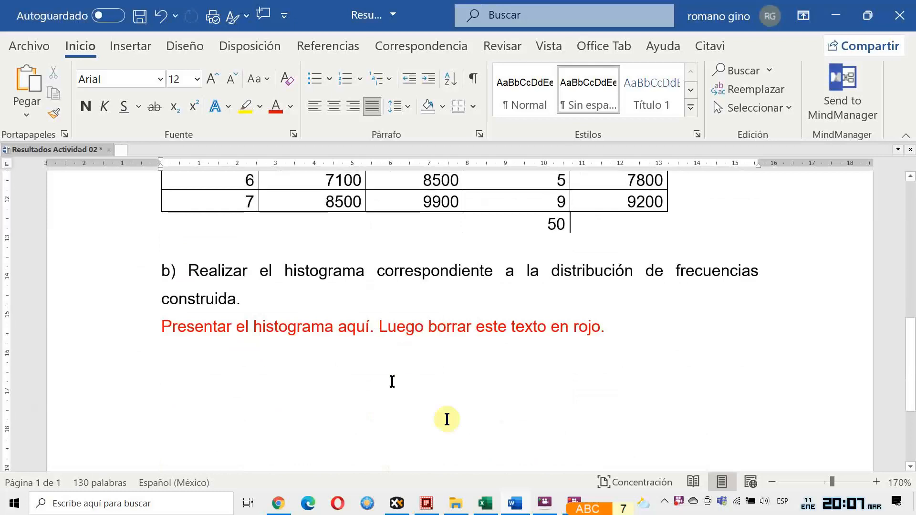
Step: Copy the histogram chart from Excel and paste it as a picture (Imagen) in Word, below part b)'s red instruction
click(483, 503)
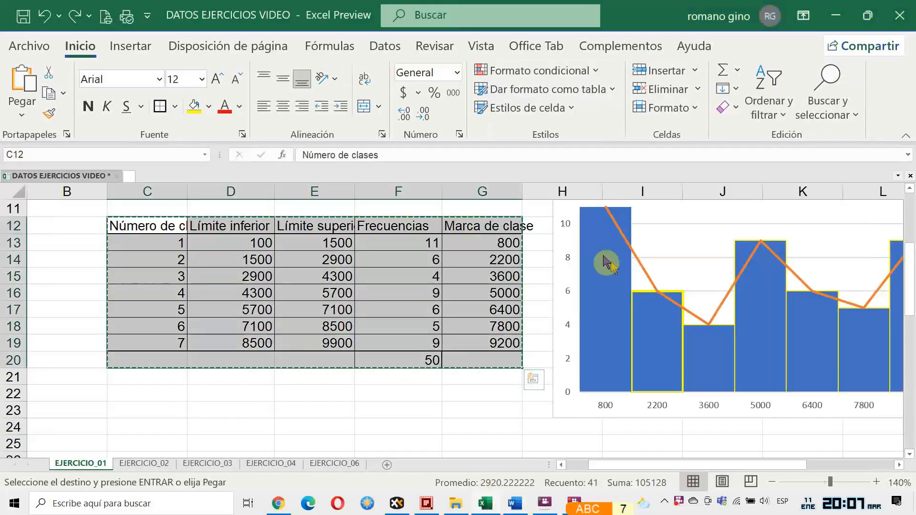
click(556, 238)
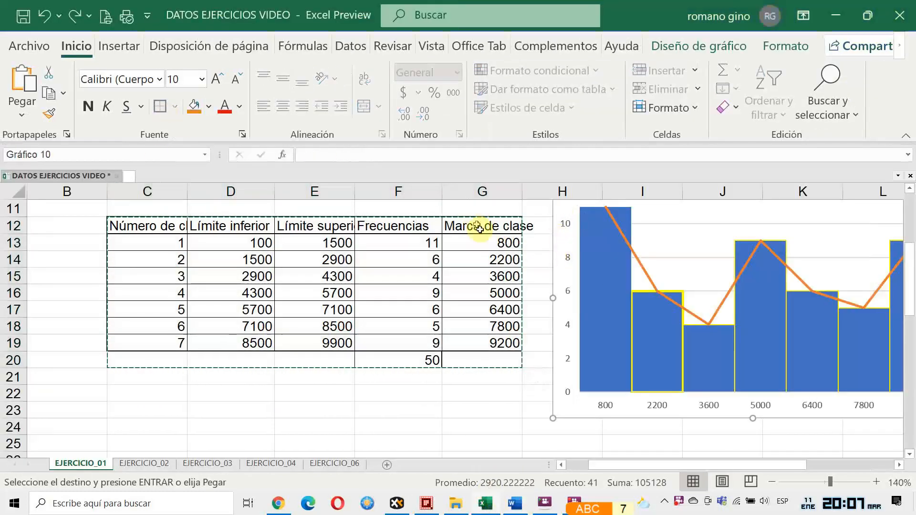
right_click(557, 238)
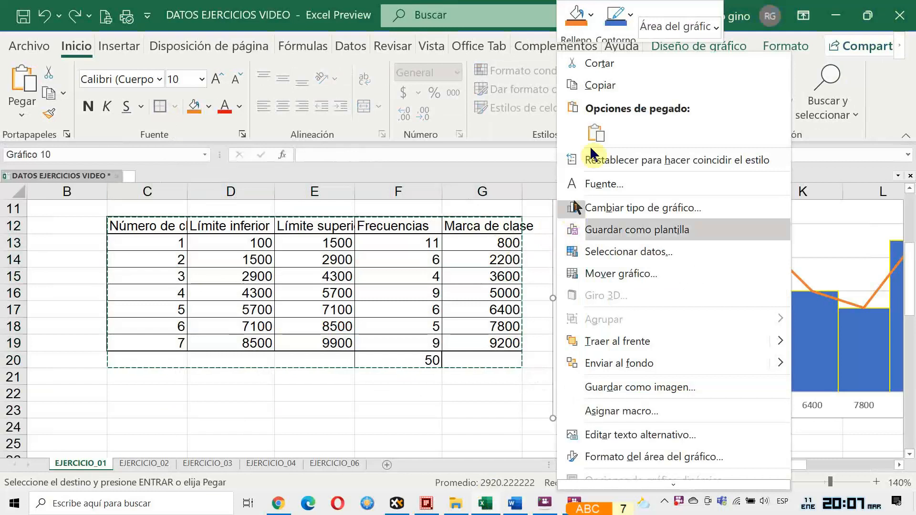
click(597, 84)
click(511, 505)
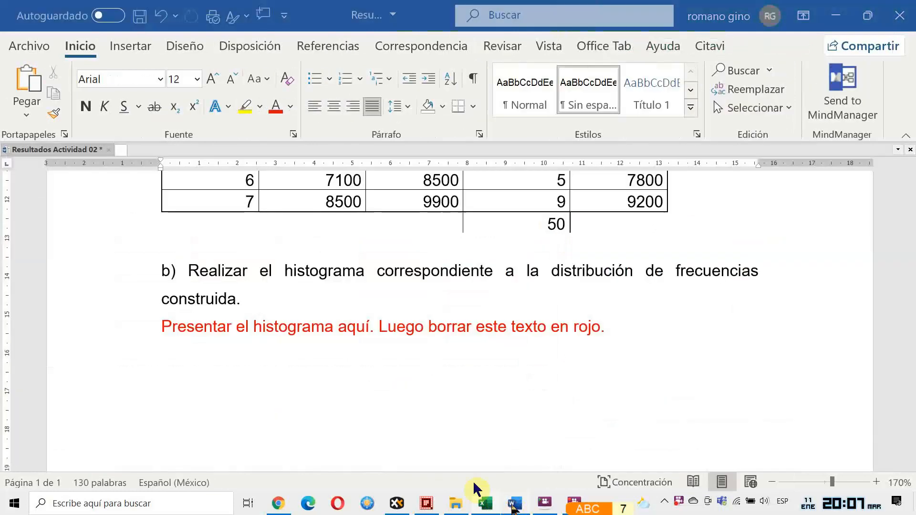
click(185, 353)
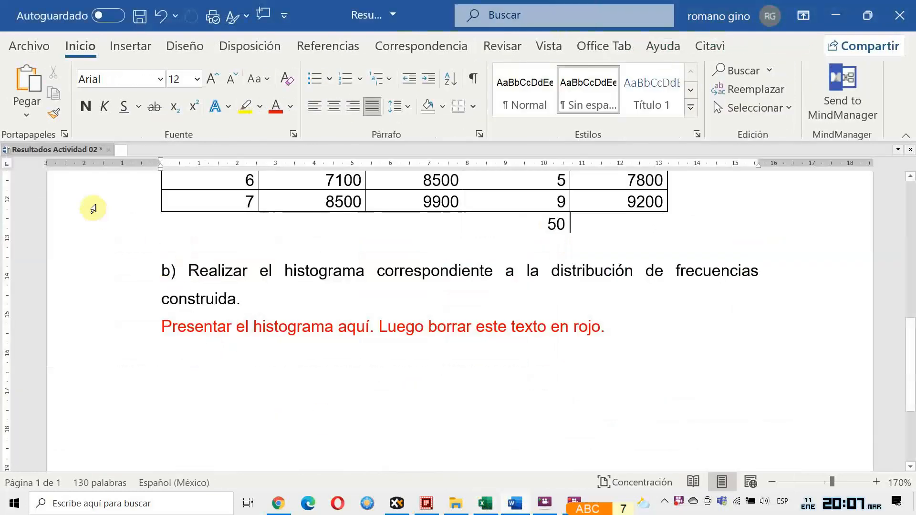
click(27, 111)
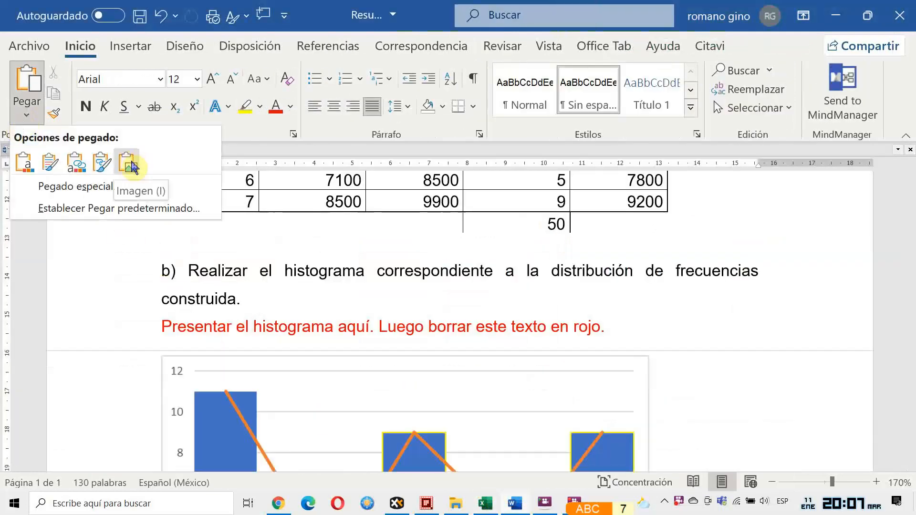
click(132, 166)
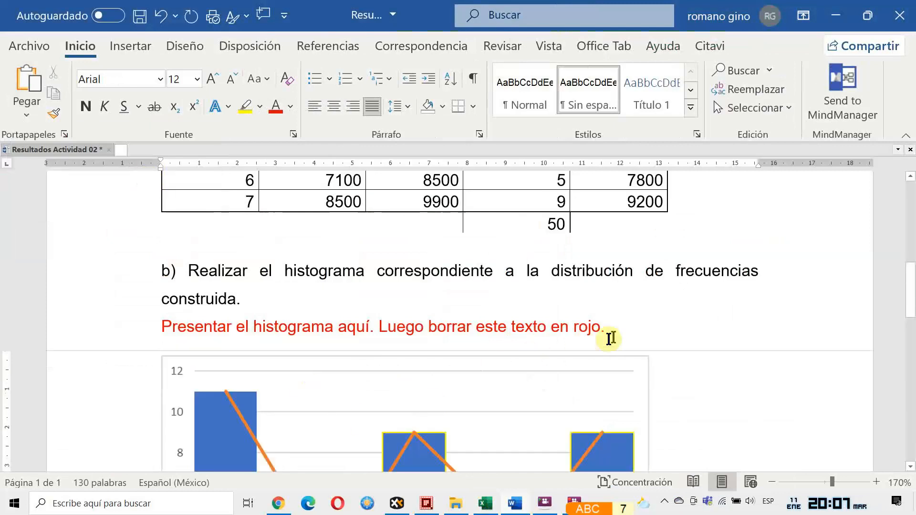
Step: Delete the red placeholder text of part b) and the surplus blank lines below the pasted histogram
drag(606, 329, 103, 330)
key(BackSpace)
scroll(209, 350, down, 8)
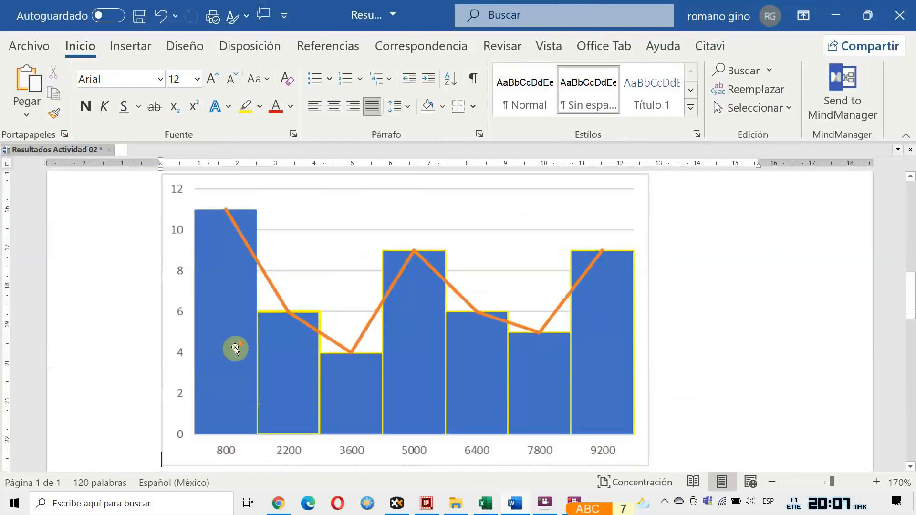
scroll(231, 347, down, 5)
drag(185, 209, 185, 298)
key(BackSpace)
Step: Remove one more blank line between the histogram and the heading of part c)
scroll(235, 310, up, 3)
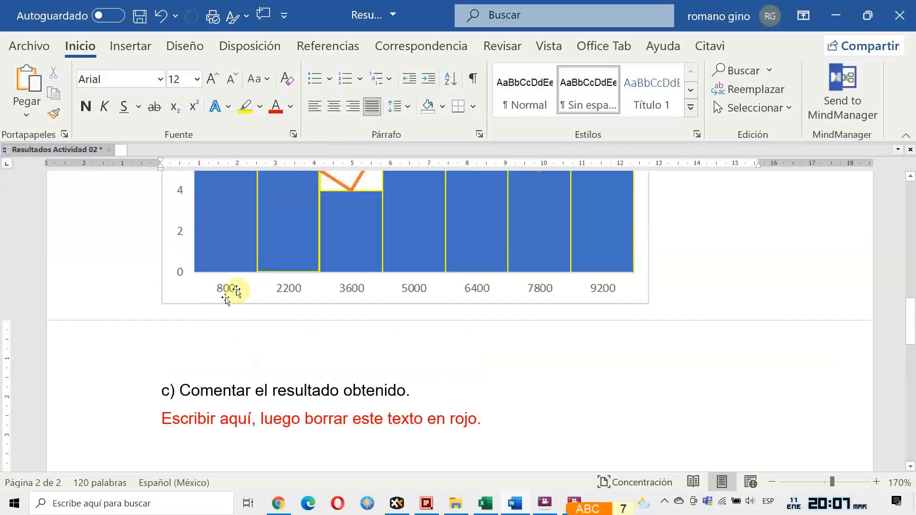
scroll(257, 304, up, 2)
scroll(260, 325, up, 3)
scroll(262, 352, down, 5)
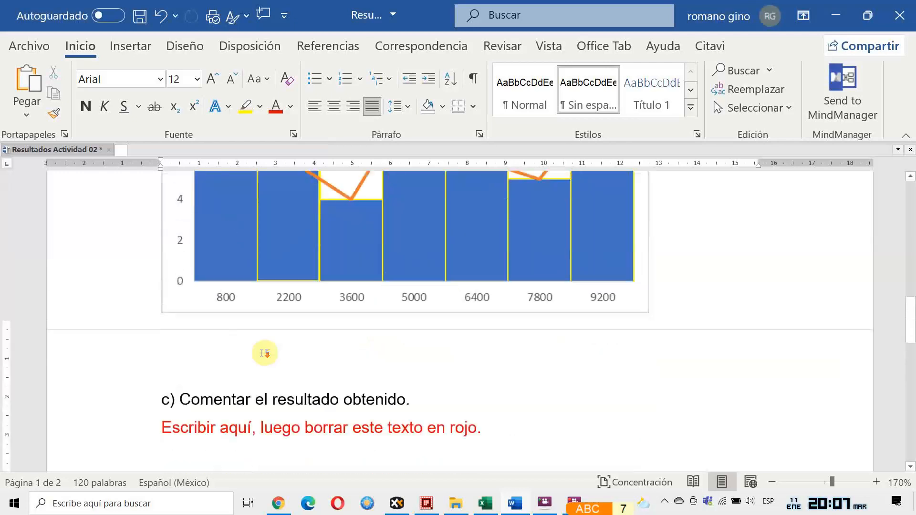
scroll(264, 354, up, 5)
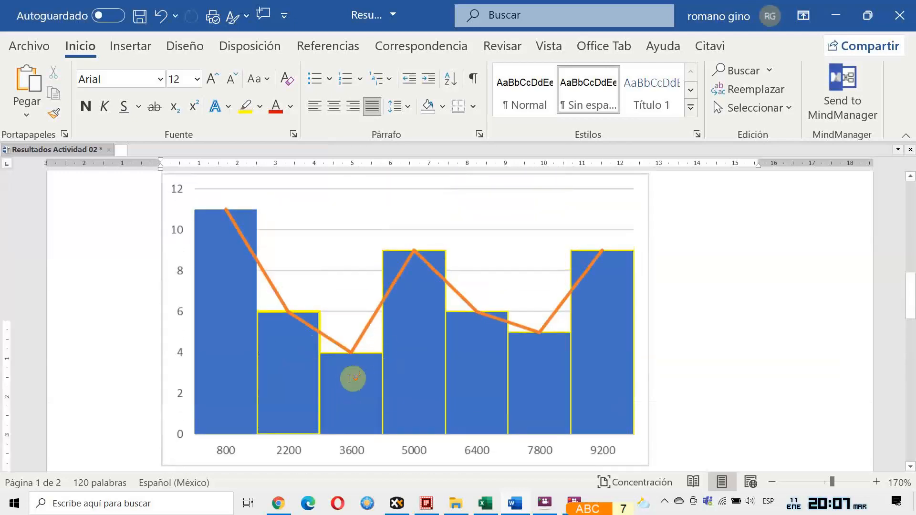
scroll(343, 374, down, 3)
key(BackSpace)
Step: Delete the red placeholder text under part c) Comentar el resultado obtenido, leaving an empty line for the comment
scroll(264, 366, up, 15)
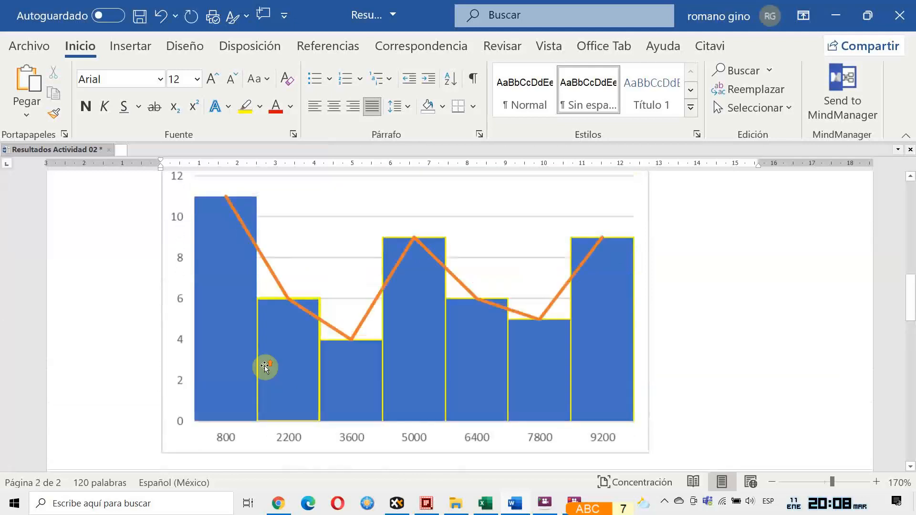
scroll(264, 366, down, 12)
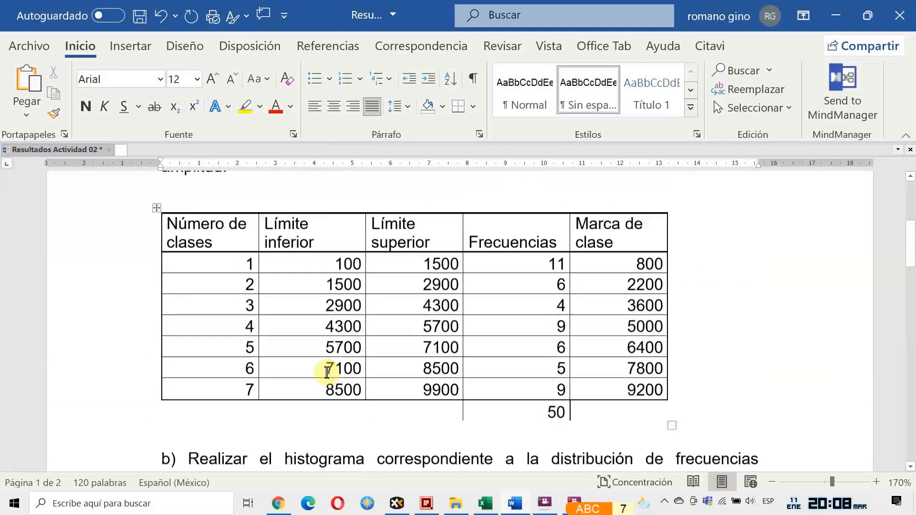
scroll(304, 447, down, 3)
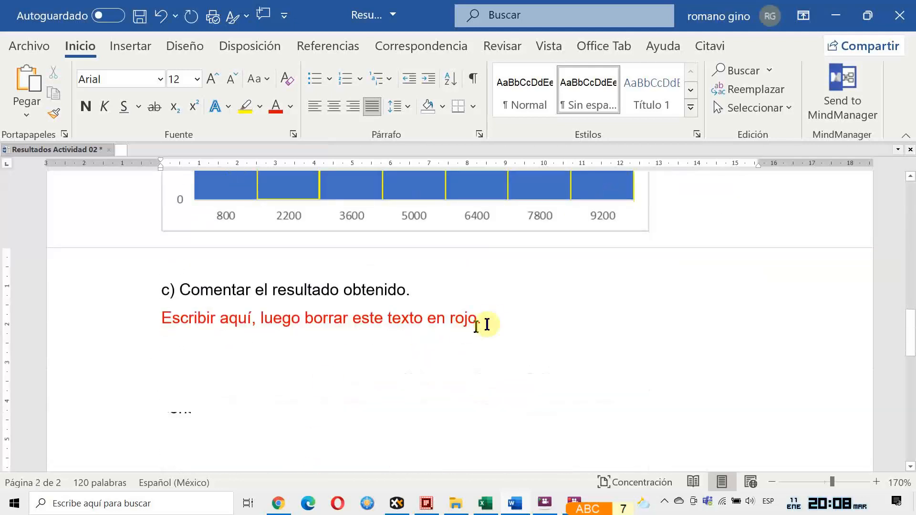
drag(482, 319, 163, 327)
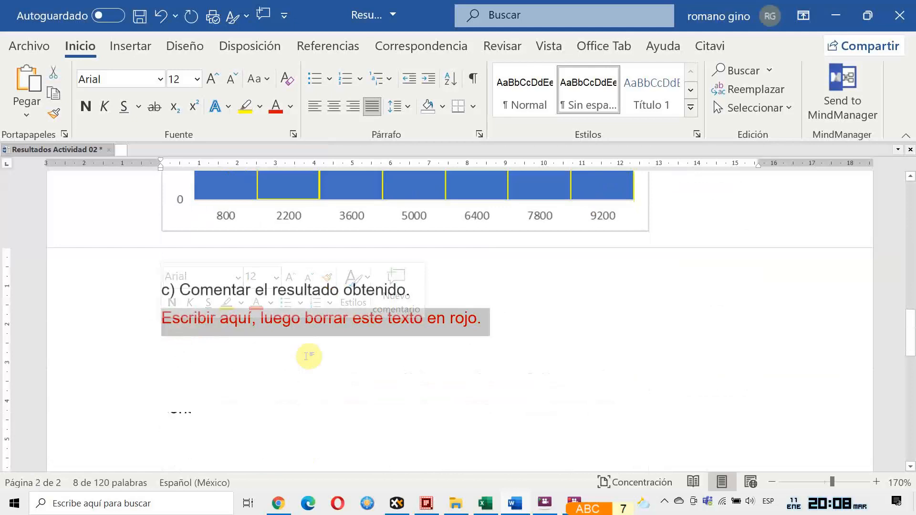
key(Delete)
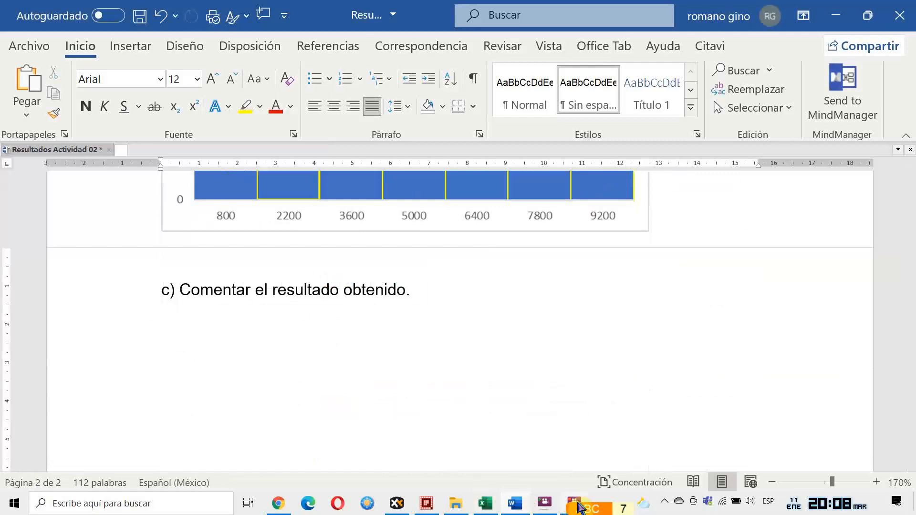
mouse_move(542, 493)
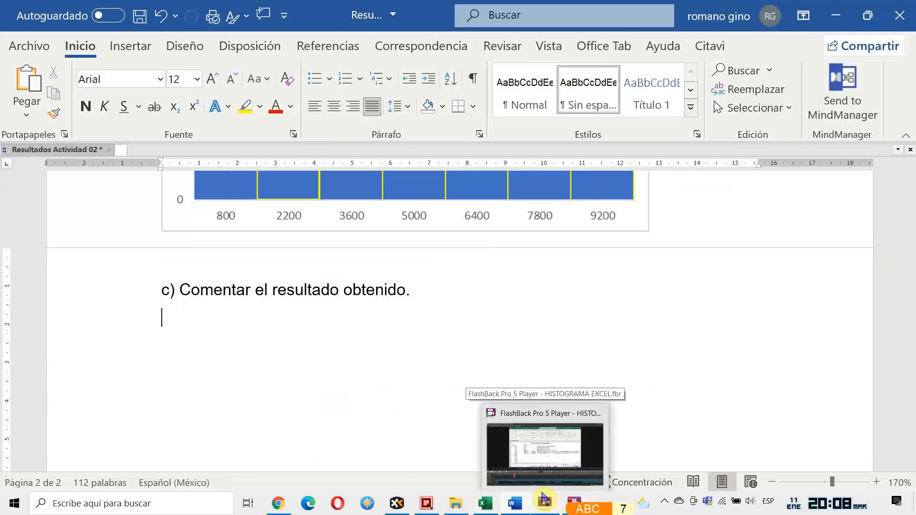
click(544, 498)
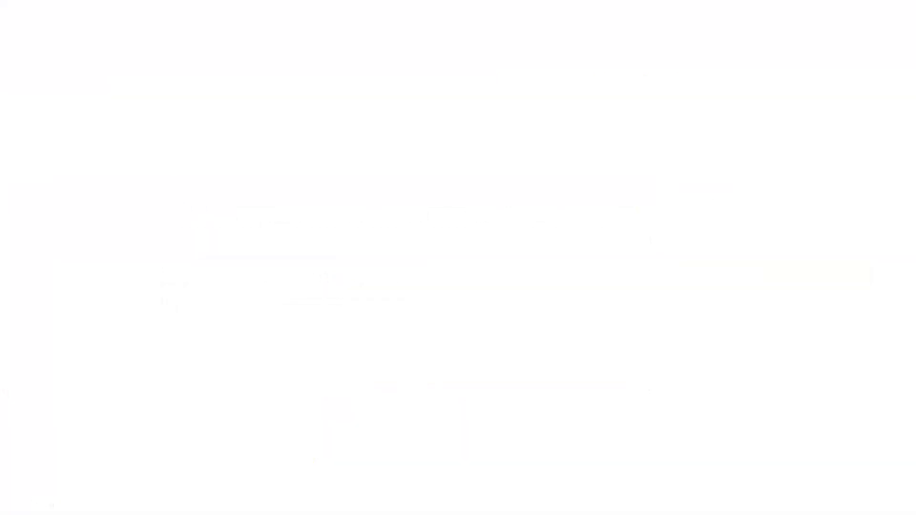